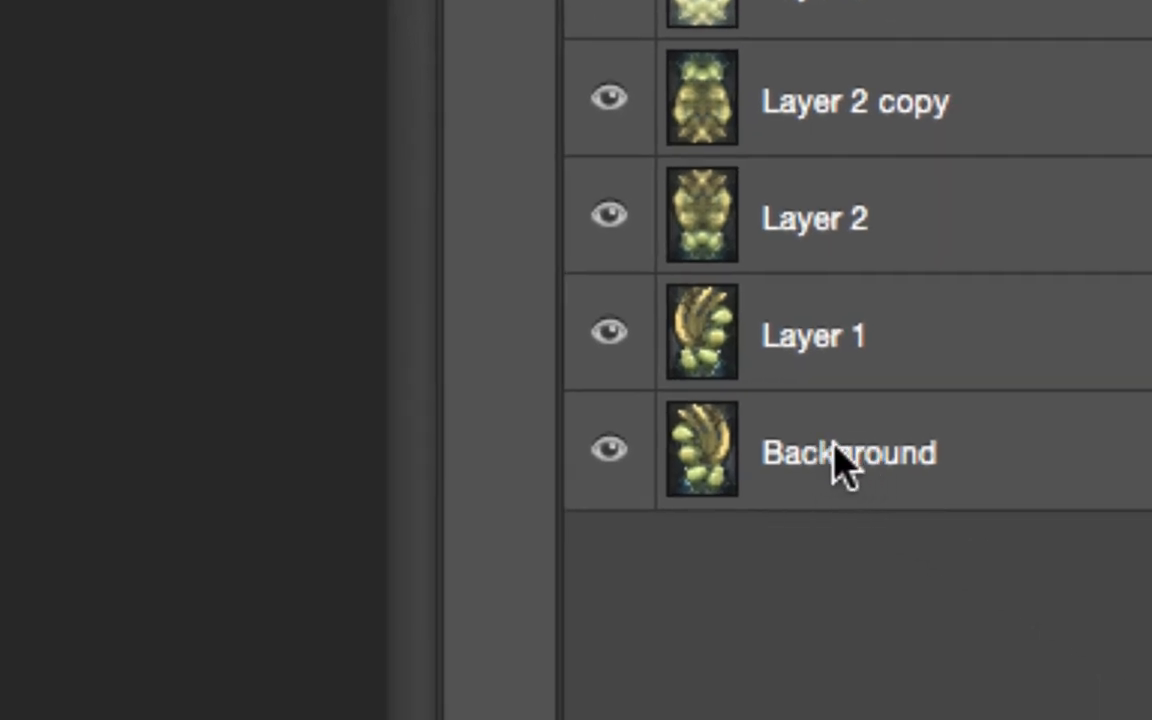
View the Background layer on its own and delete every layer above it, from Layer 1 up to Hue/Saturation 1
left_click(610, 450, "alt")
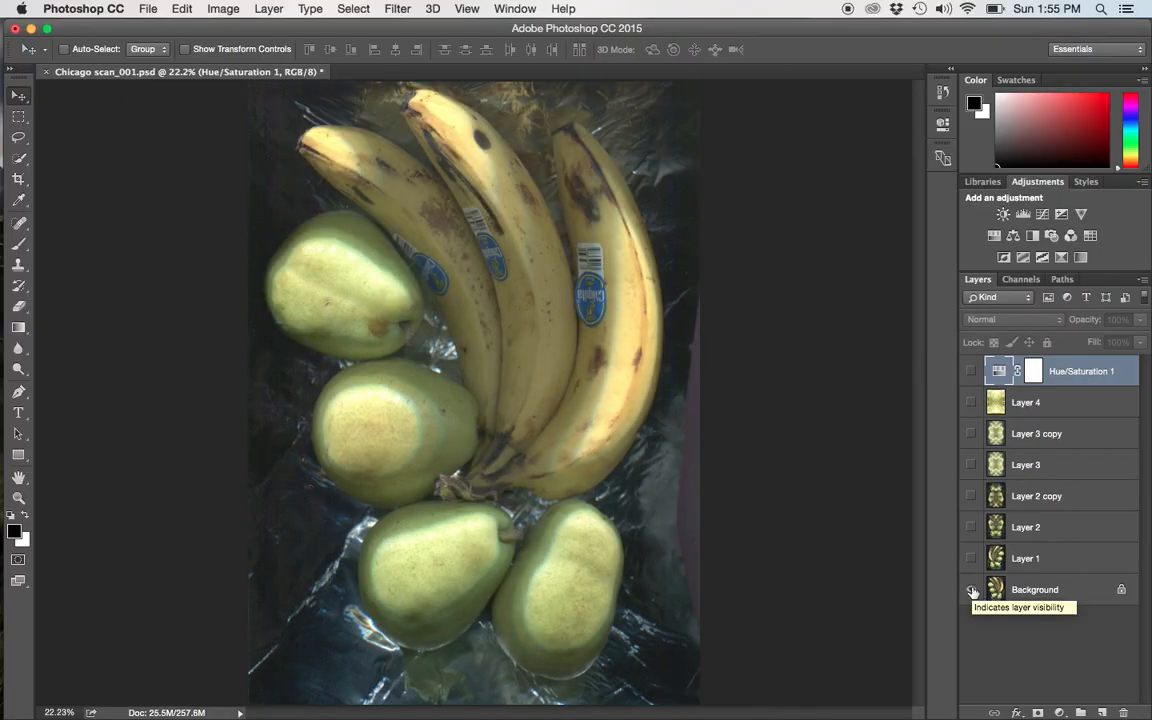
left_click(971, 590, "alt")
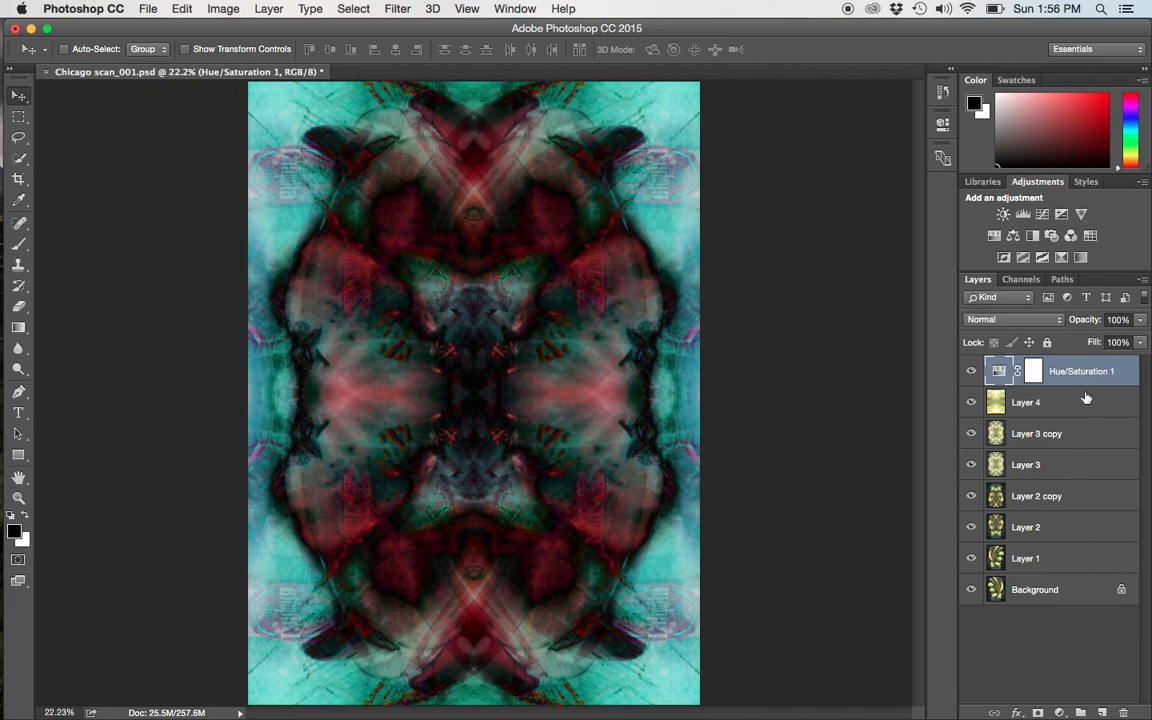
left_click(1085, 561, "shift")
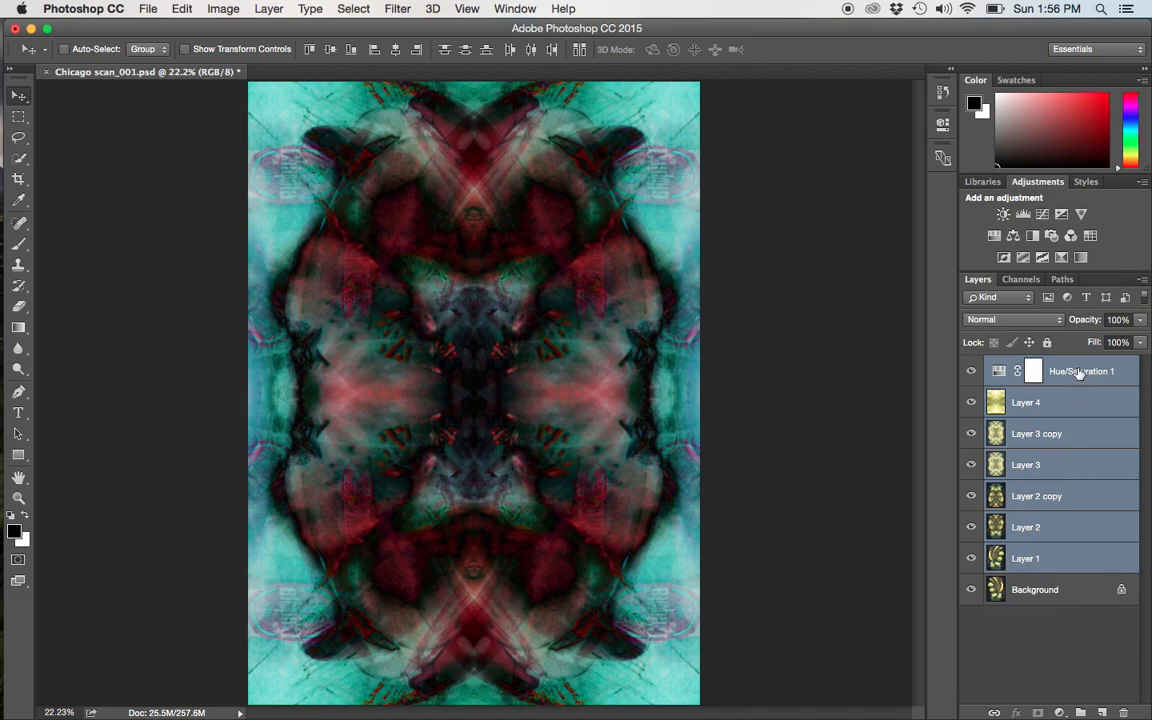
left_click(1124, 713)
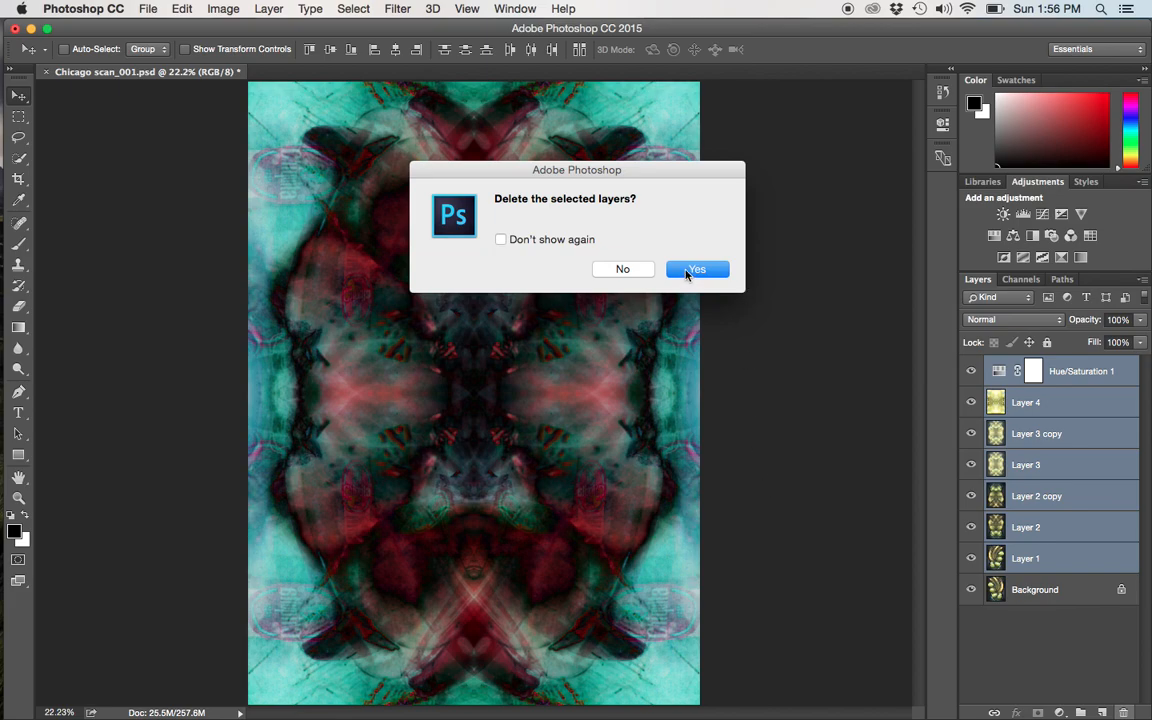
left_click(697, 270)
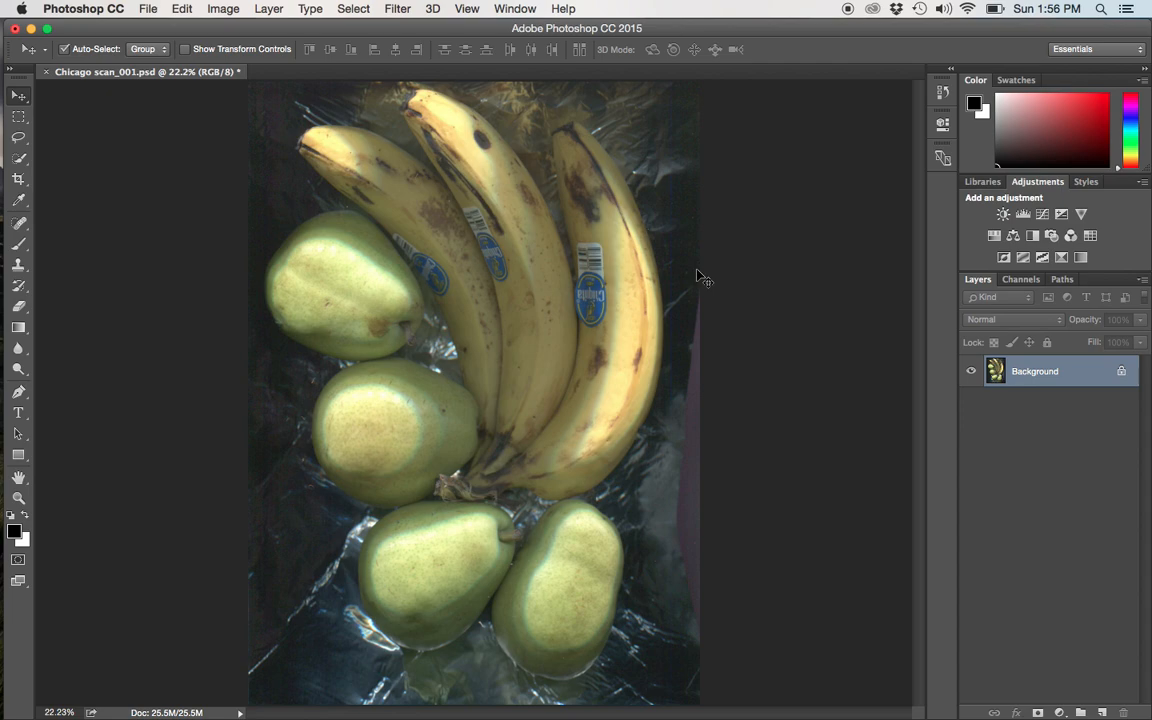
Duplicate the Background layer and flip the duplicate horizontally with Free Transform
key("super+j")
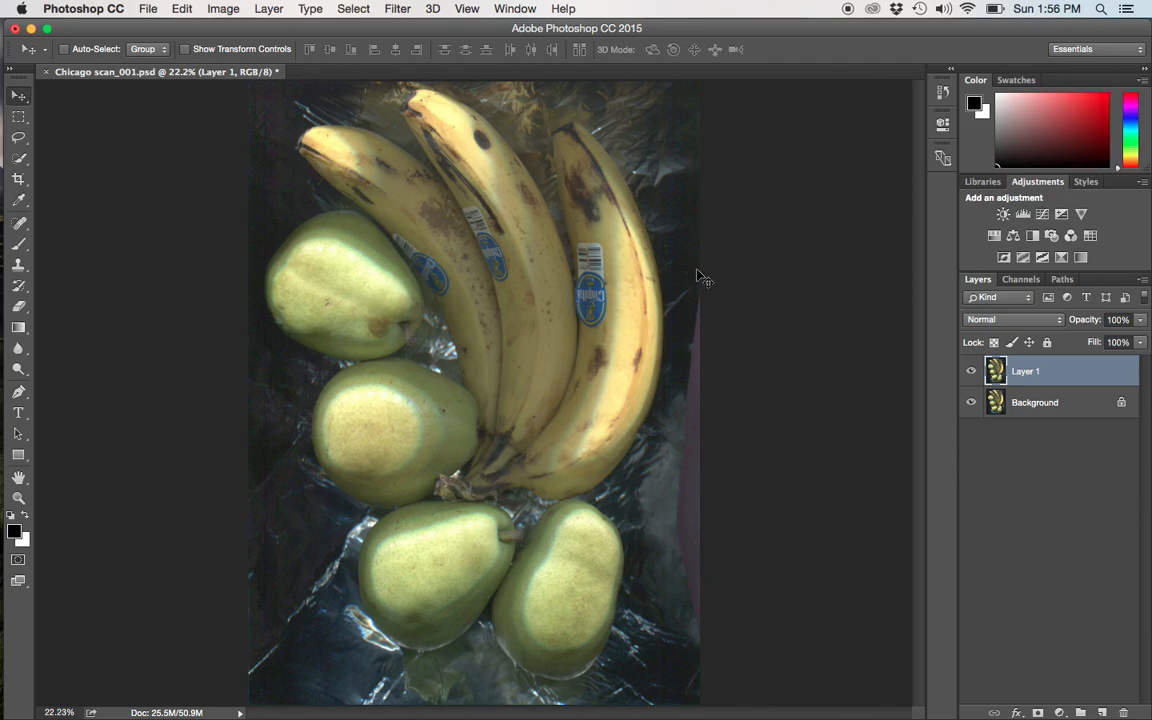
key("super")
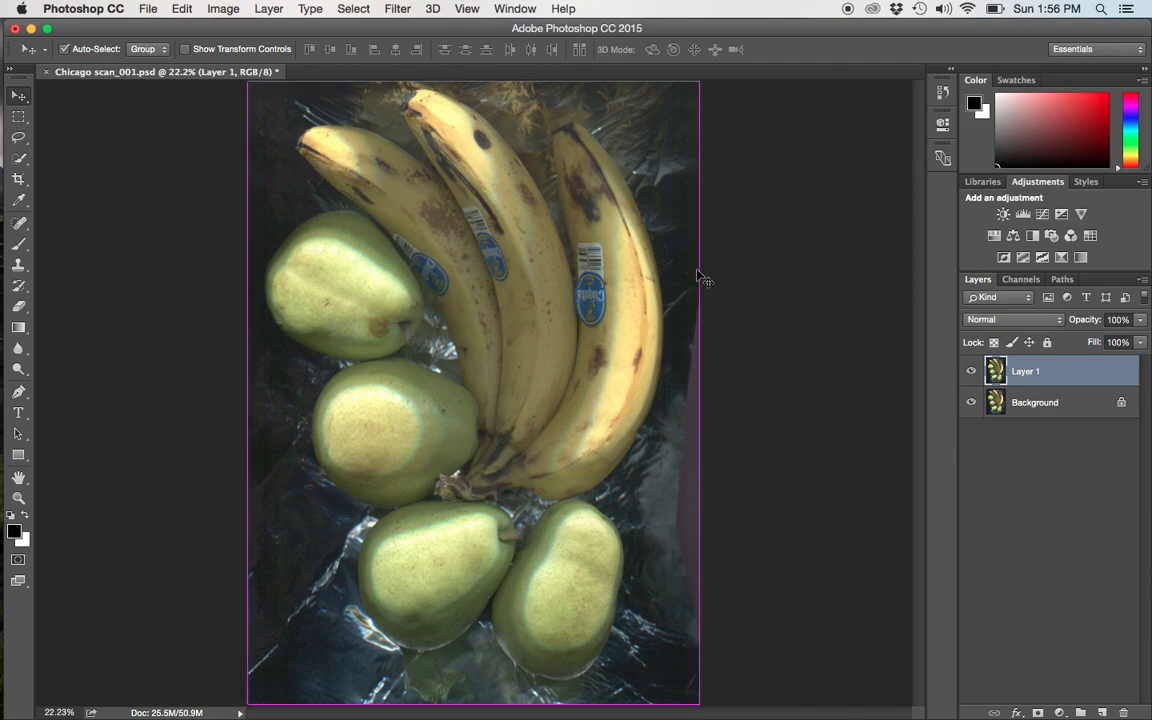
key("super+t")
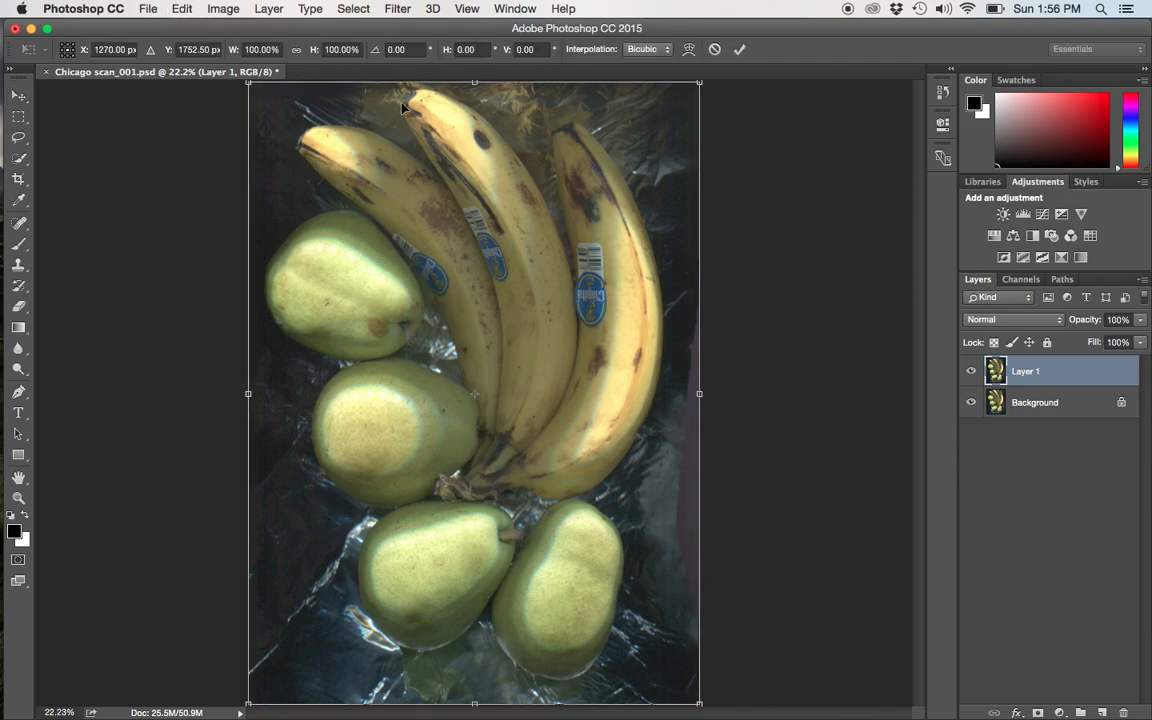
left_click(174, 10)
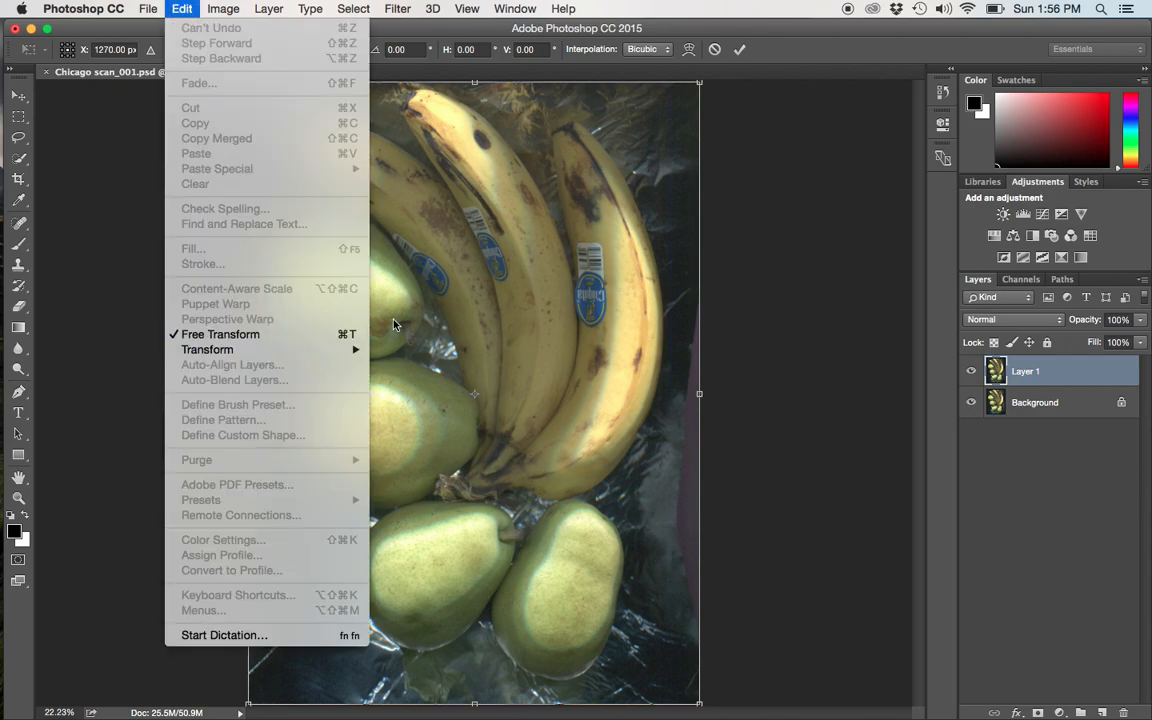
left_click(472, 322)
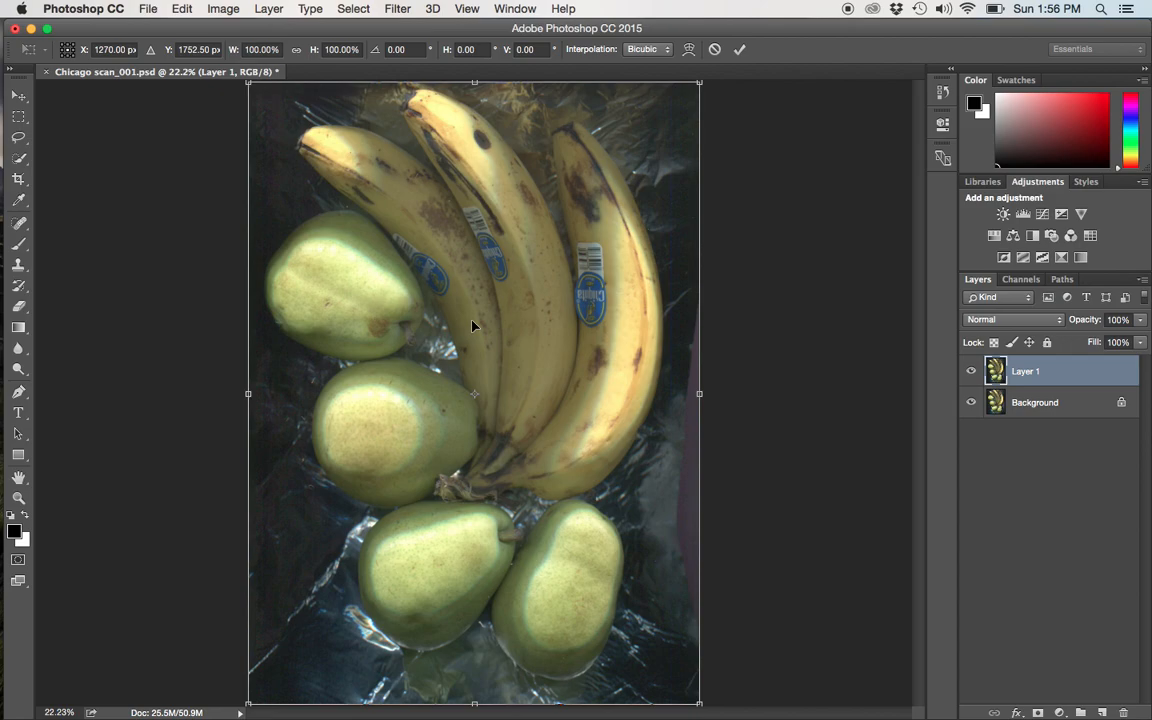
right_click(524, 314)
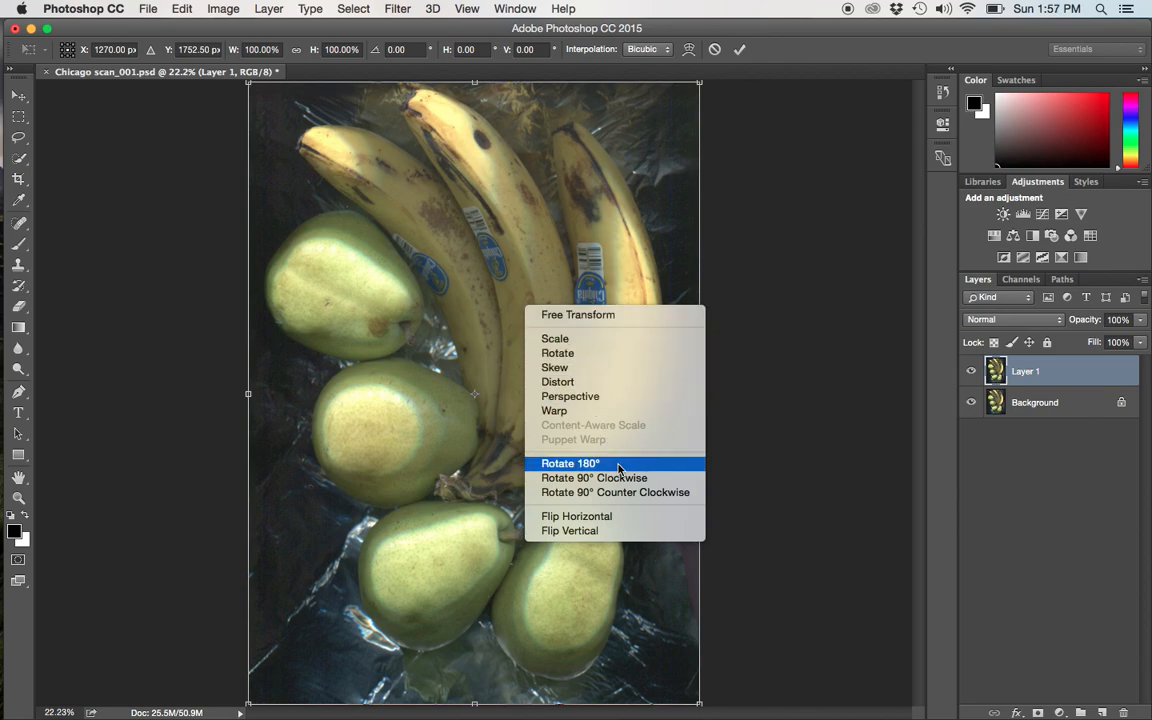
left_click(614, 520)
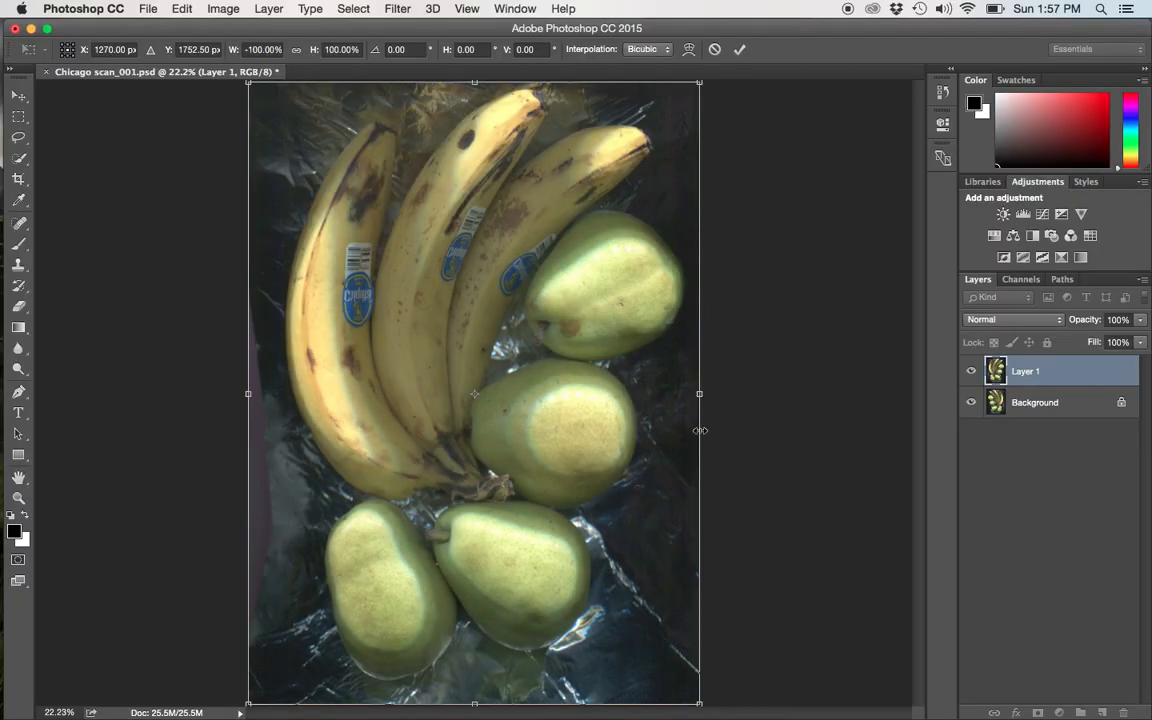
key("Return")
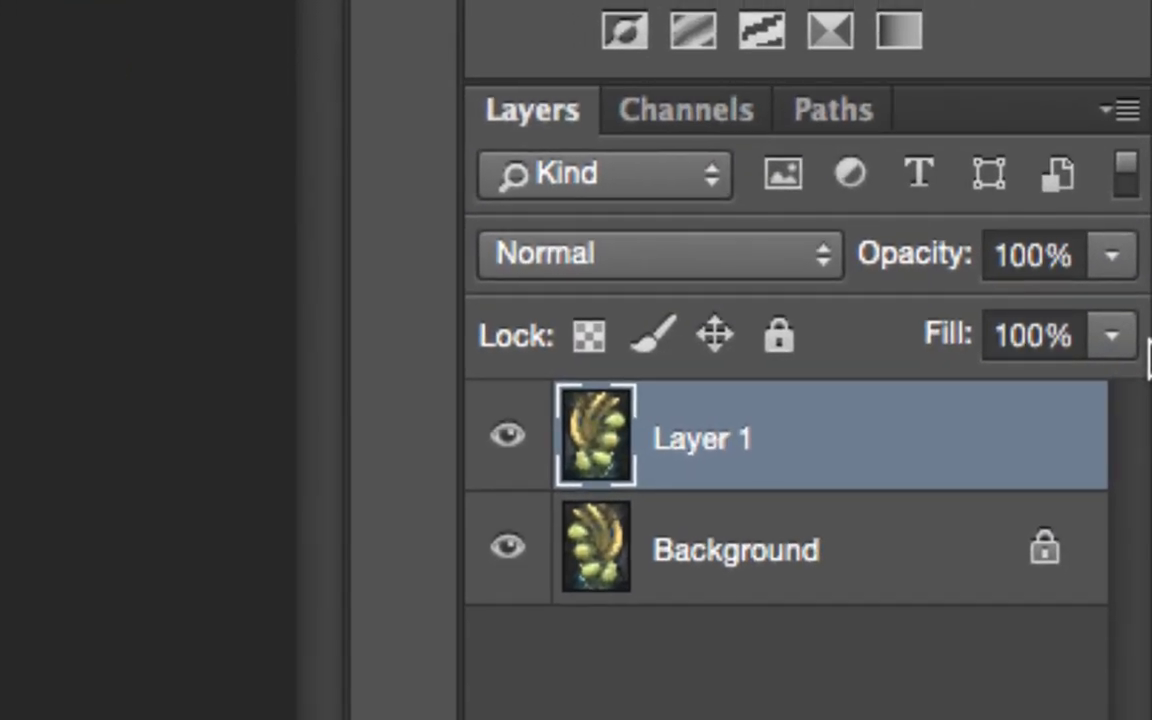
Set the opacity of the flipped Layer 1 to 50% so it blends with the Background
left_click(1114, 258)
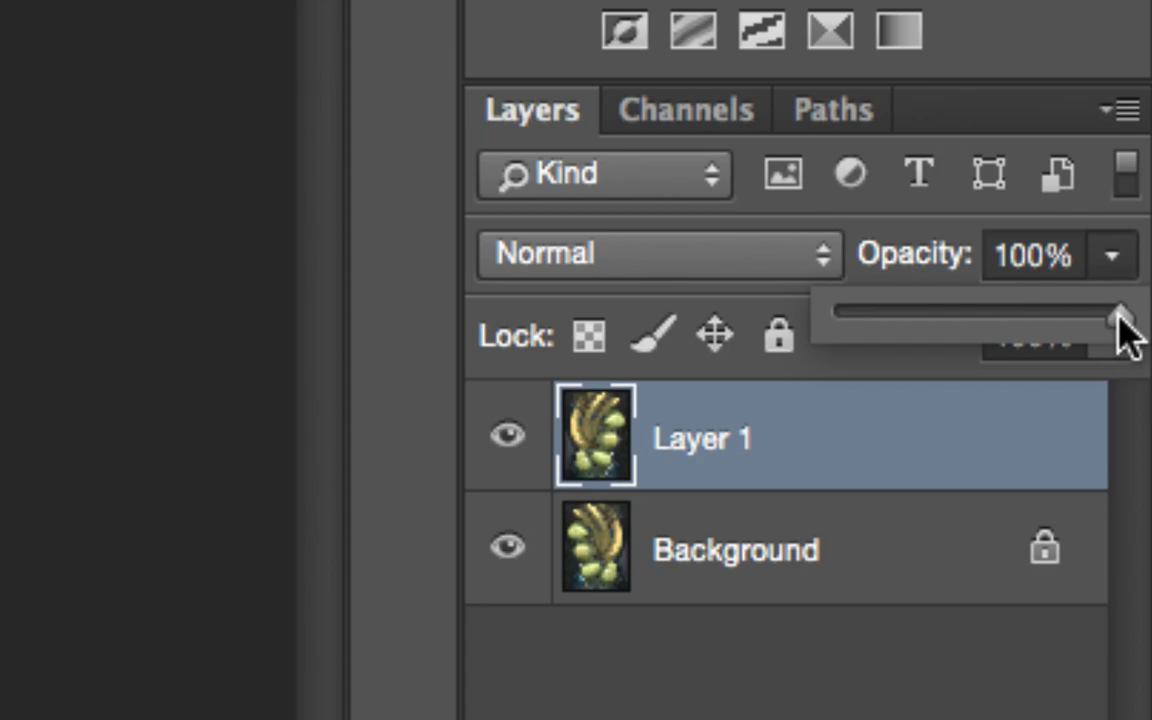
left_click_drag(1118, 315, 1037, 332)
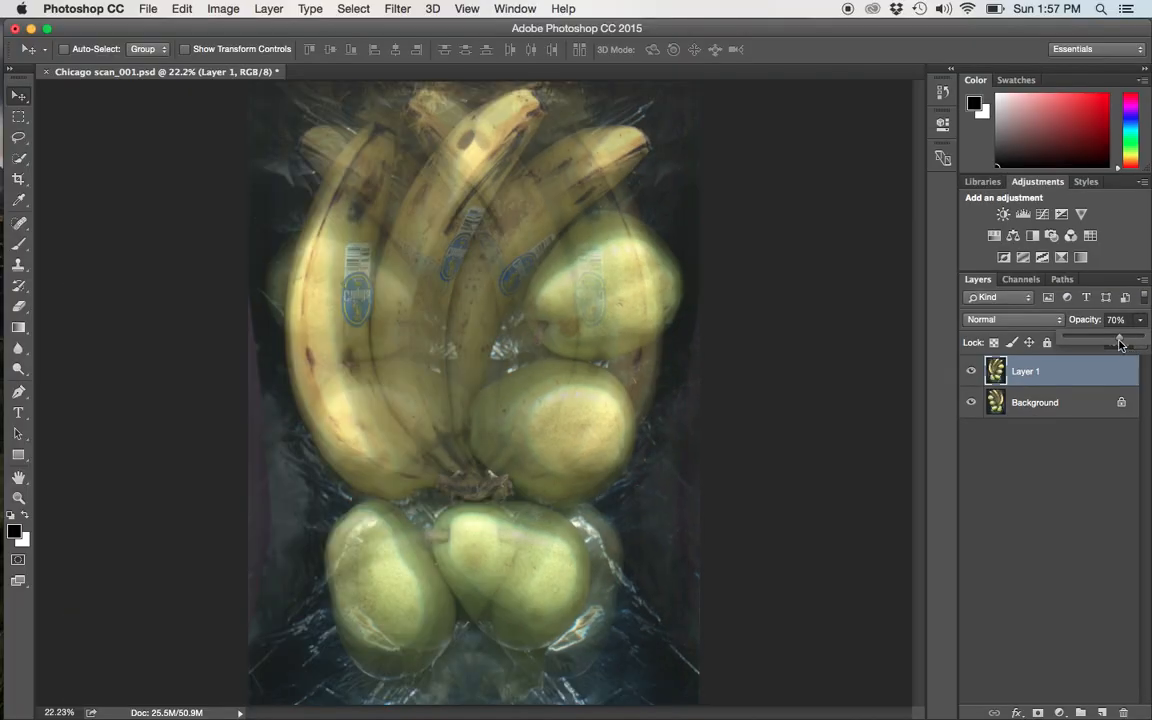
mouse_move(1118, 344)
left_mouse_down()
mouse_move(1070, 342)
mouse_move(1104, 343)
left_mouse_up()
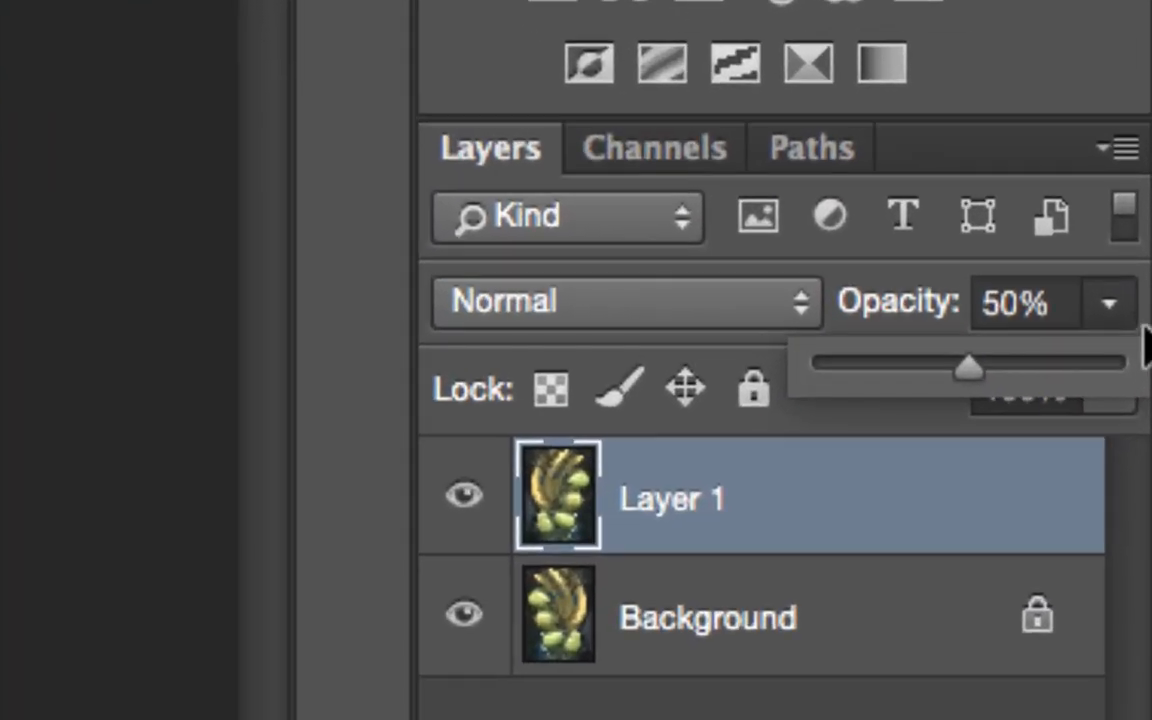
left_click(1058, 305)
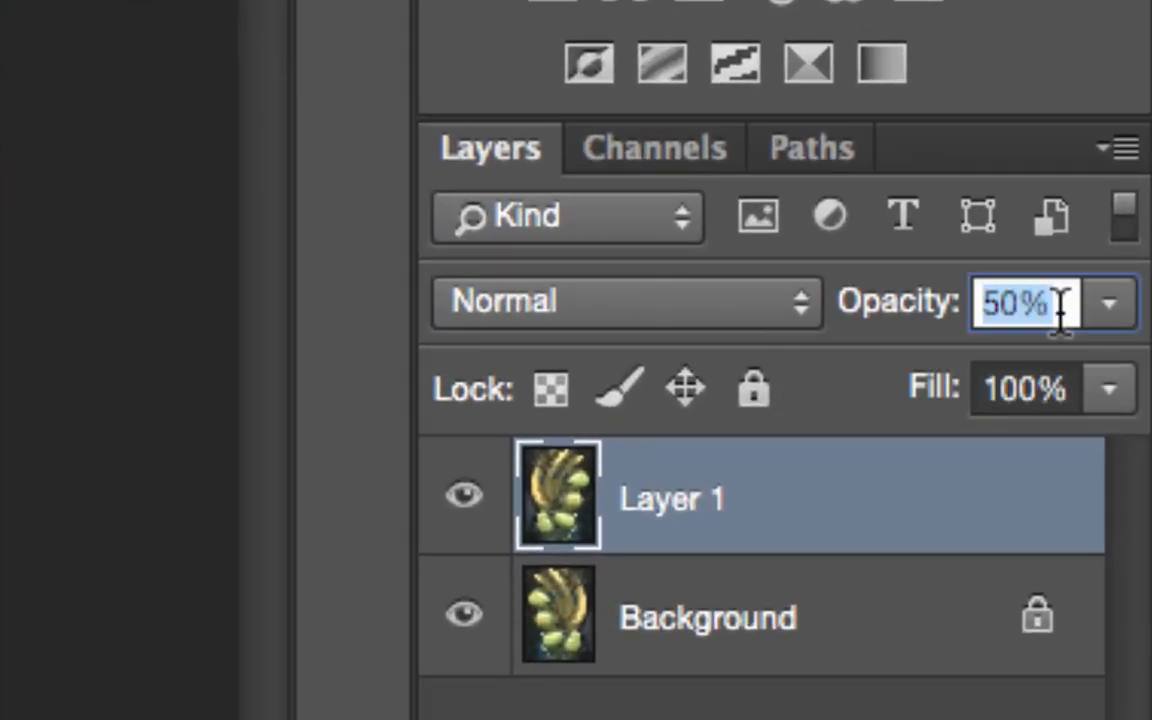
type("50")
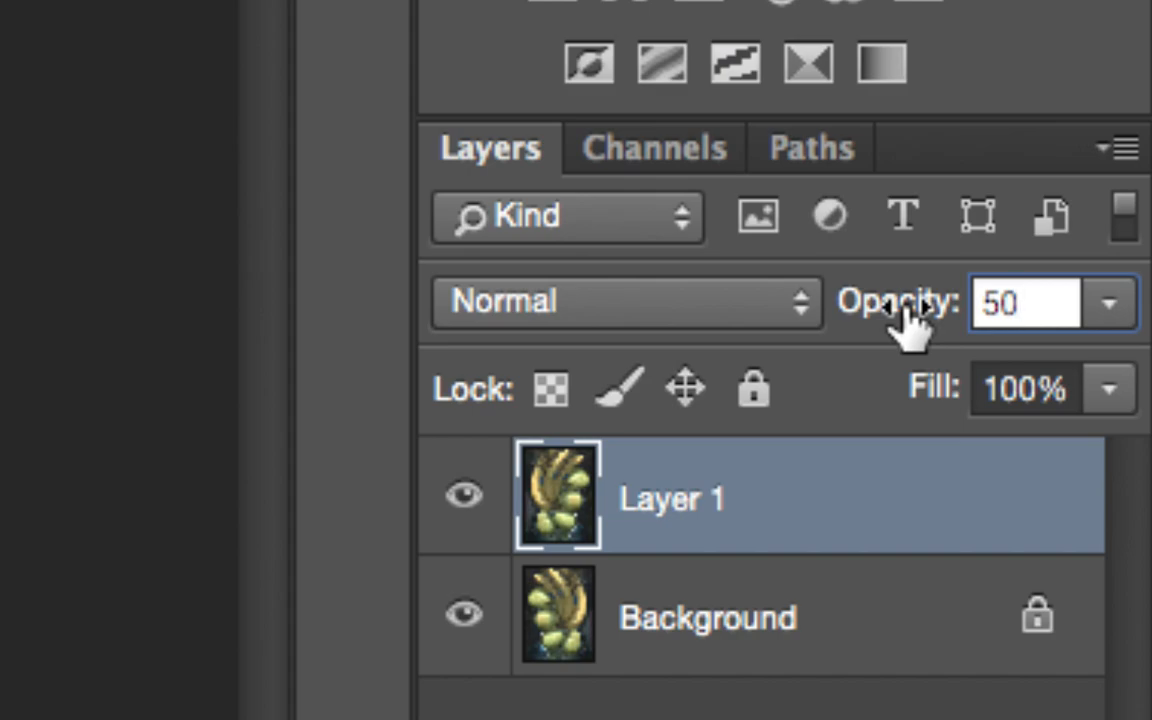
mouse_move(910, 322)
left_mouse_down()
mouse_move(807, 312)
mouse_move(938, 312)
mouse_move(873, 320)
mouse_move(933, 311)
mouse_move(905, 319)
mouse_move(915, 322)
mouse_move(1010, 309)
mouse_move(918, 316)
left_mouse_up()
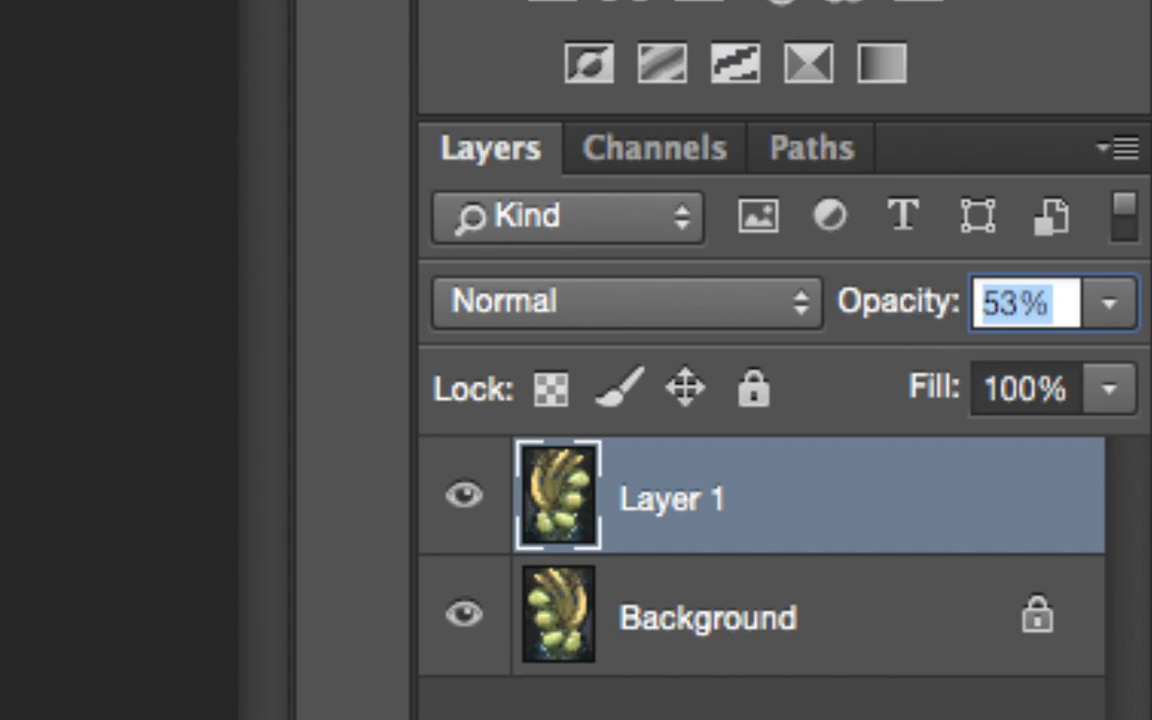
type("50")
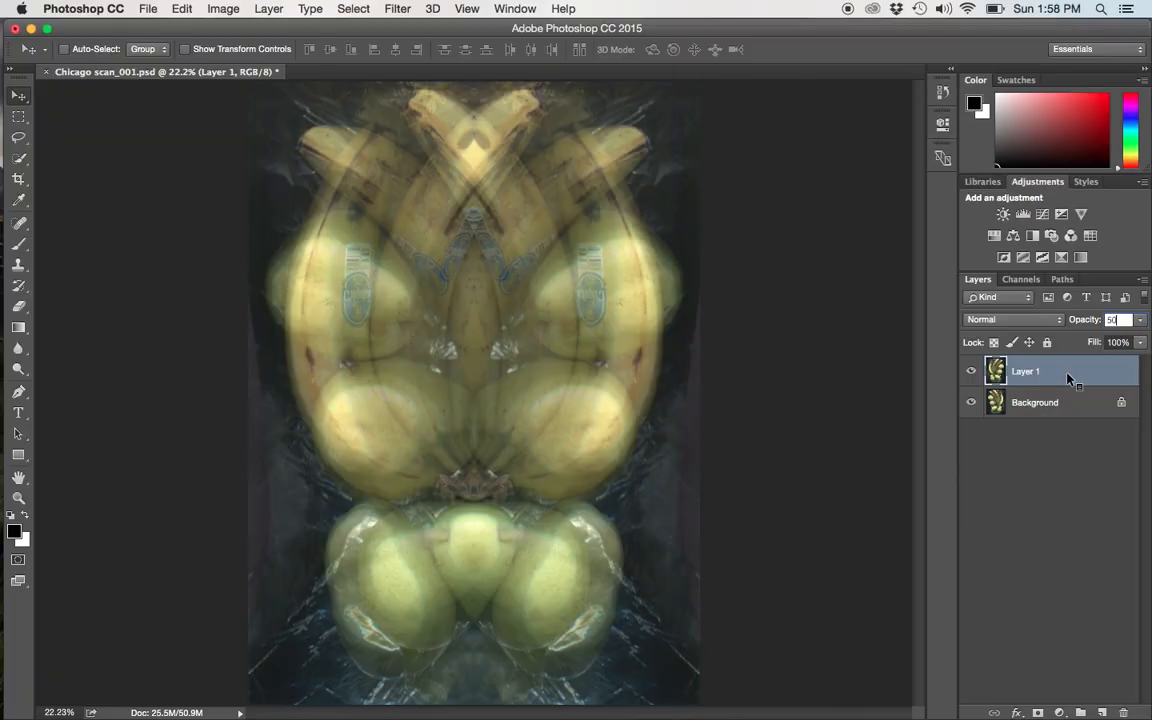
Merge all visible layers into a new layer above Layer 1 while keeping the original layers
left_click(1068, 378)
left_click(270, 9)
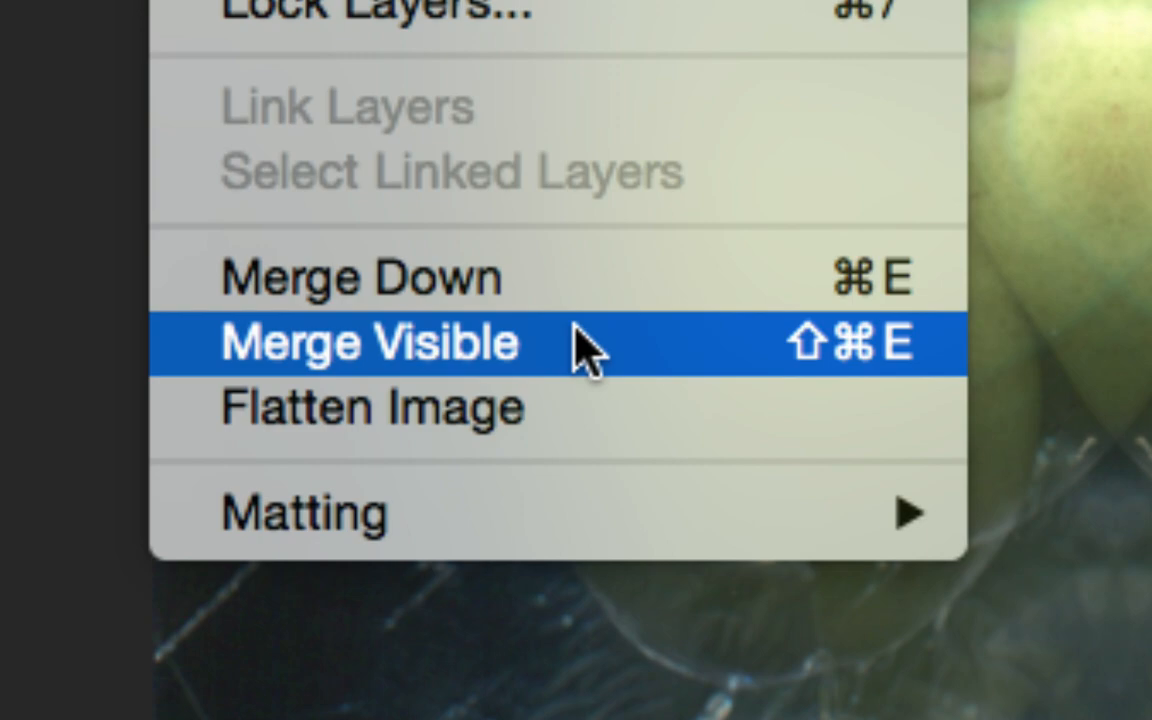
left_click(755, 375)
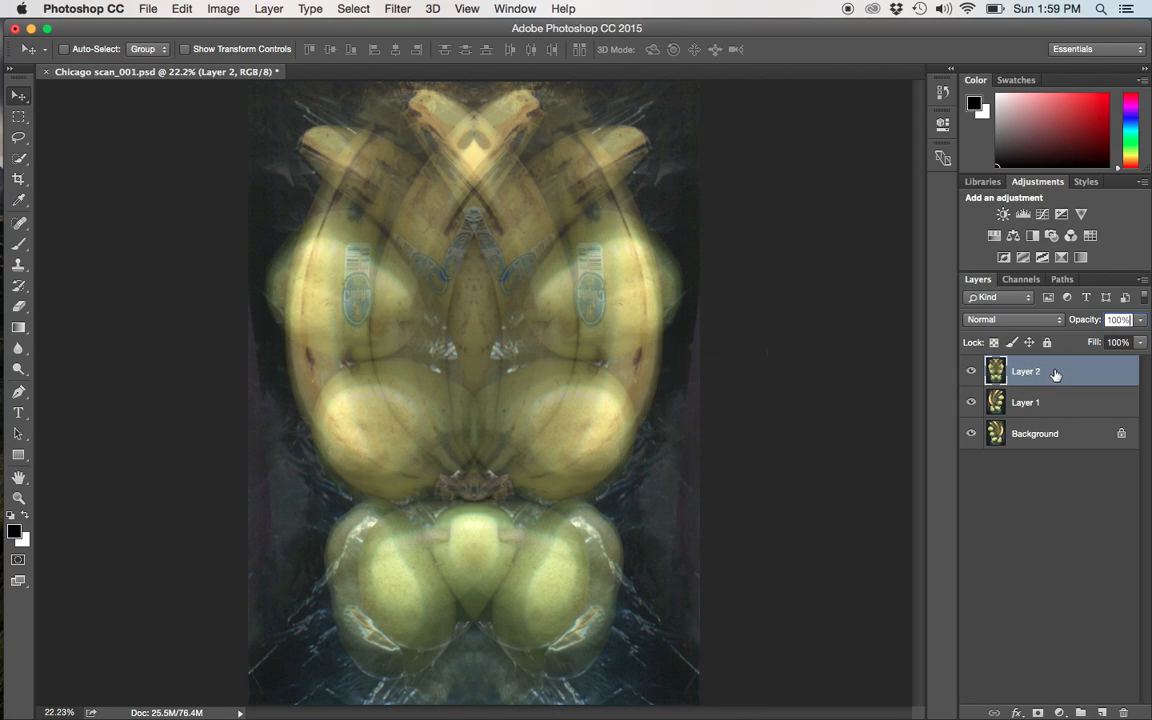
Duplicate the merged Layer 2 and flip the copy vertically with Free Transform
key("super+j")
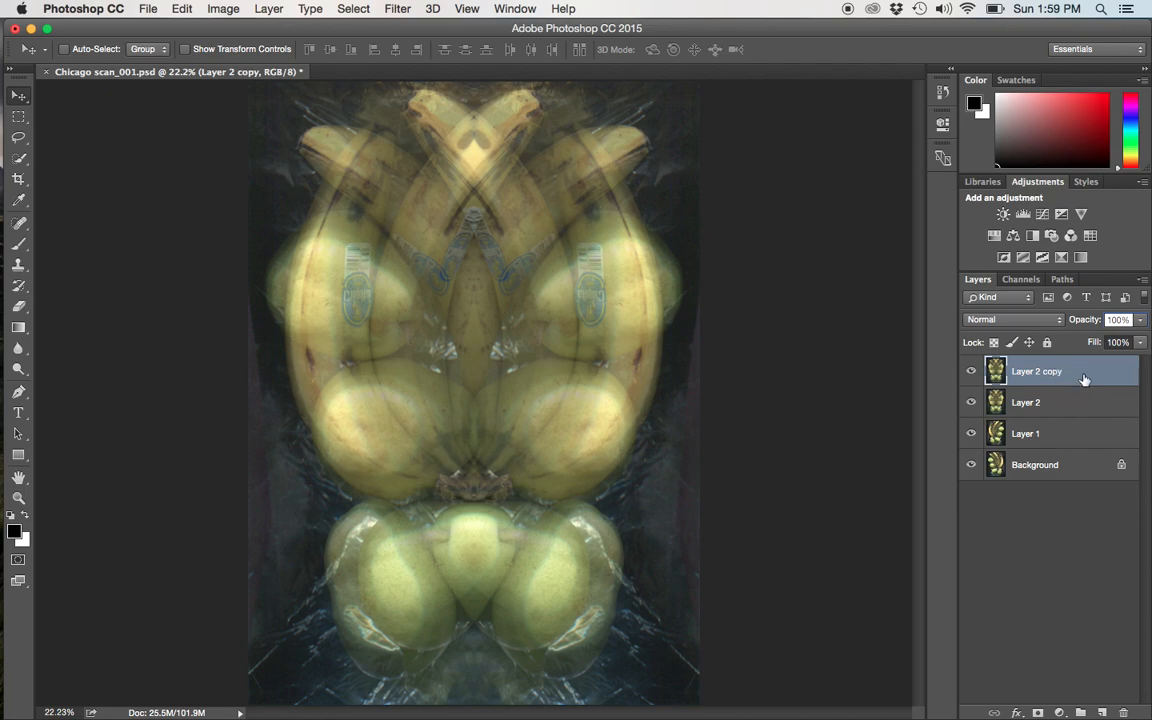
key("super+t")
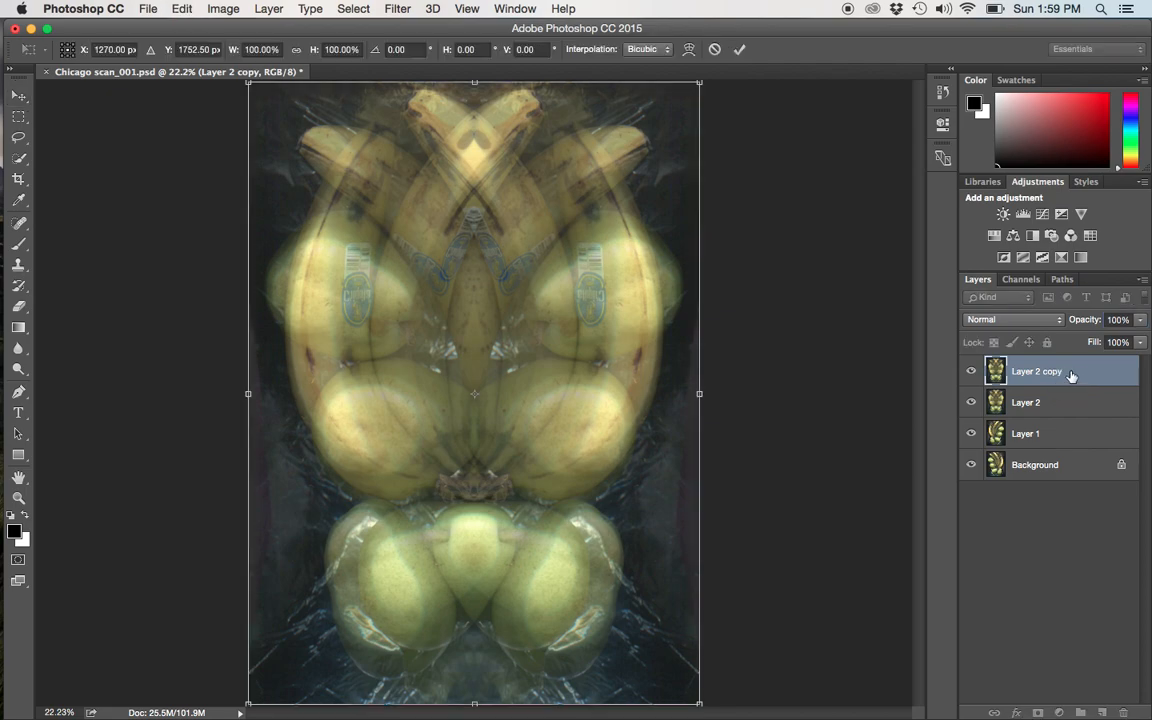
right_click(572, 316)
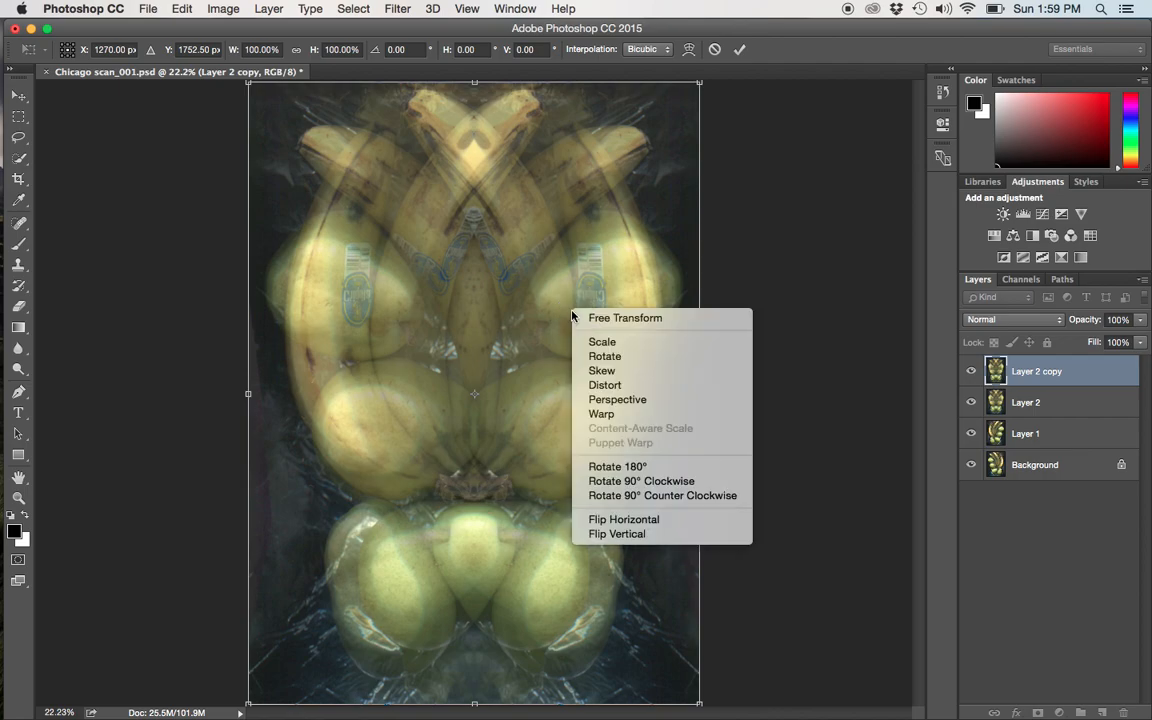
left_click(617, 534)
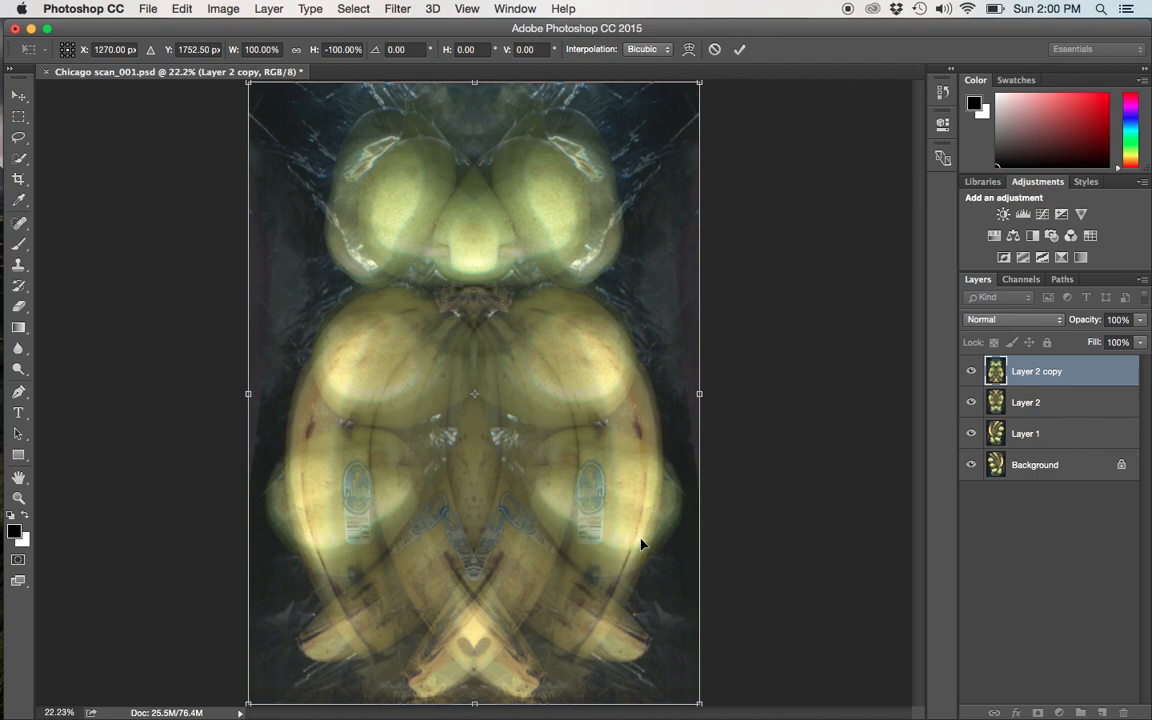
key("Return")
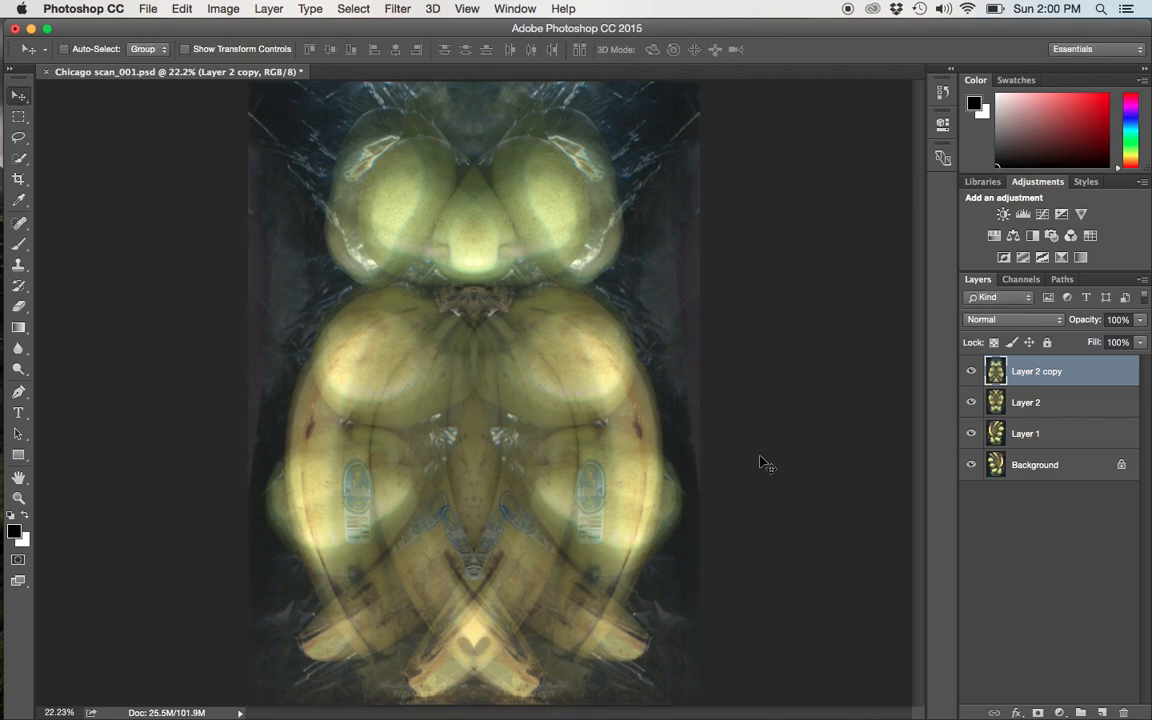
Set the blend mode of Layer 2 copy to Screen, leaving its opacity at 100%
left_click(1140, 342)
mouse_move(1140, 342)
left_mouse_down()
mouse_move(1101, 341)
mouse_move(1140, 339)
left_mouse_up()
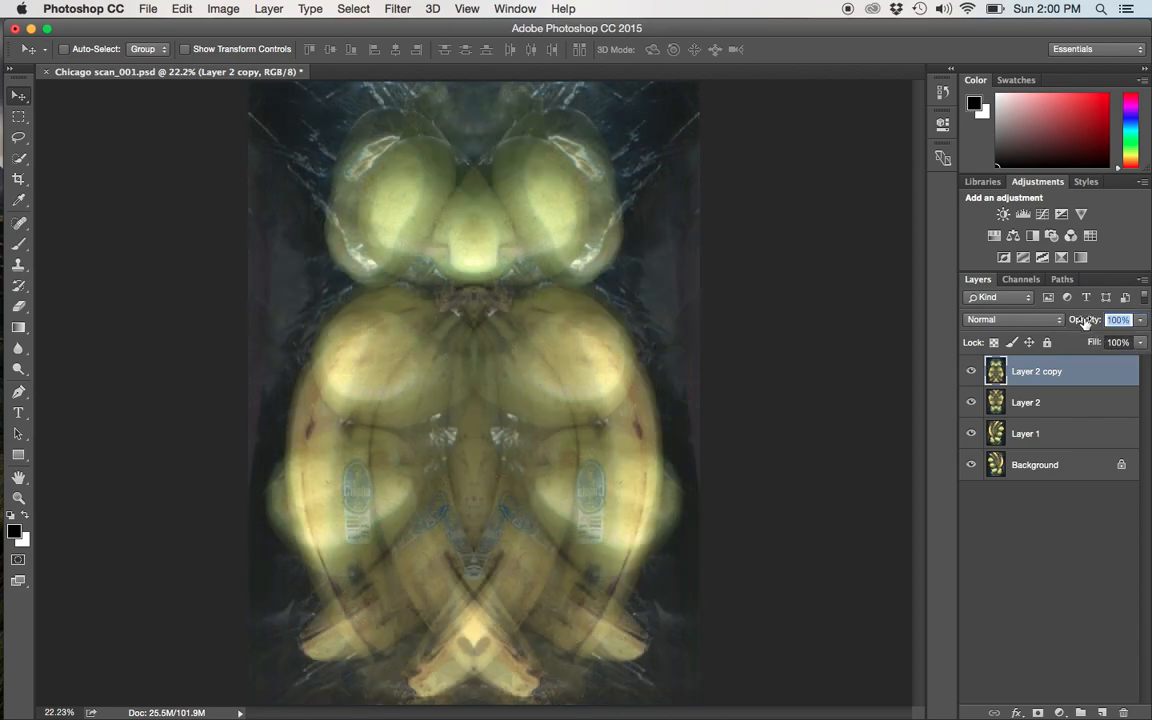
left_click(1034, 320)
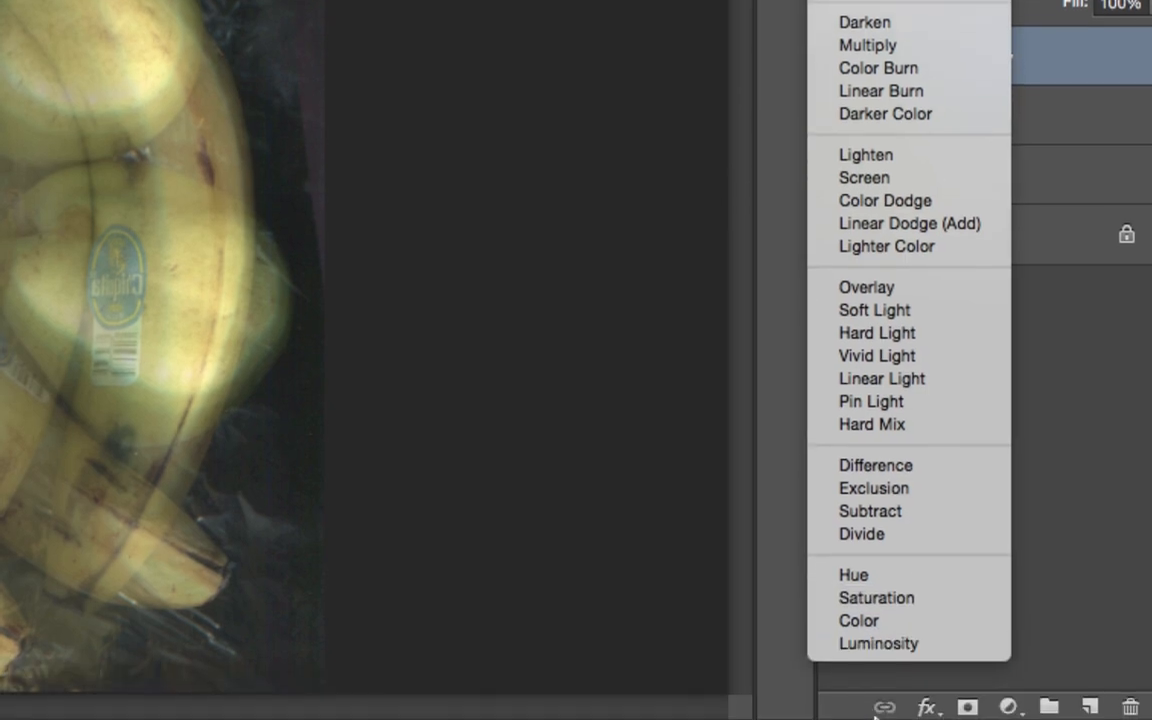
left_click(947, 185)
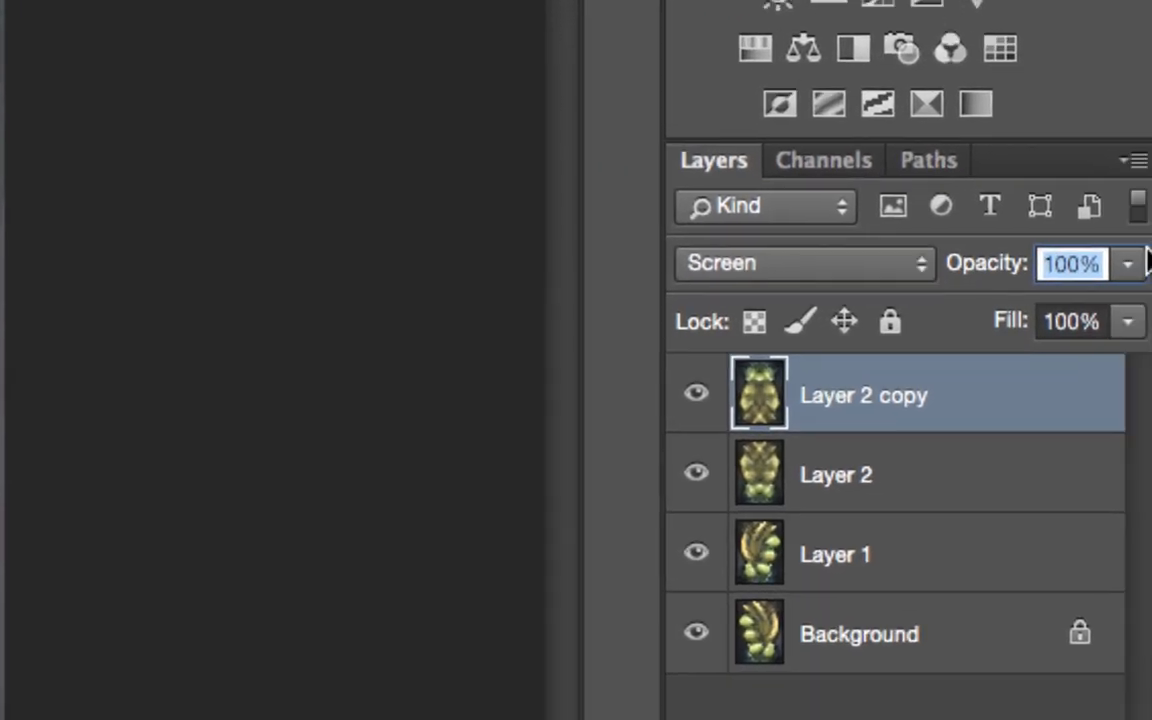
left_click(1130, 266)
left_click(1130, 265)
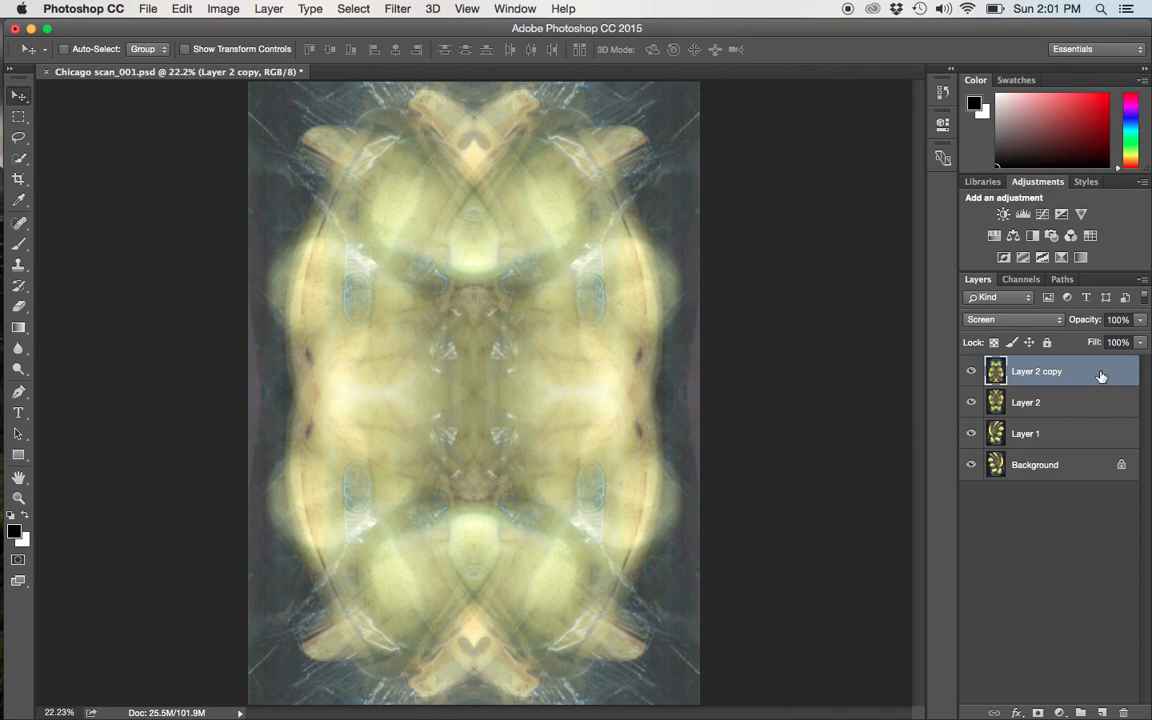
Stamp all visible layers into a new top layer and add a duplicate of it in Multiply blend mode
key("super+alt+shift+e")
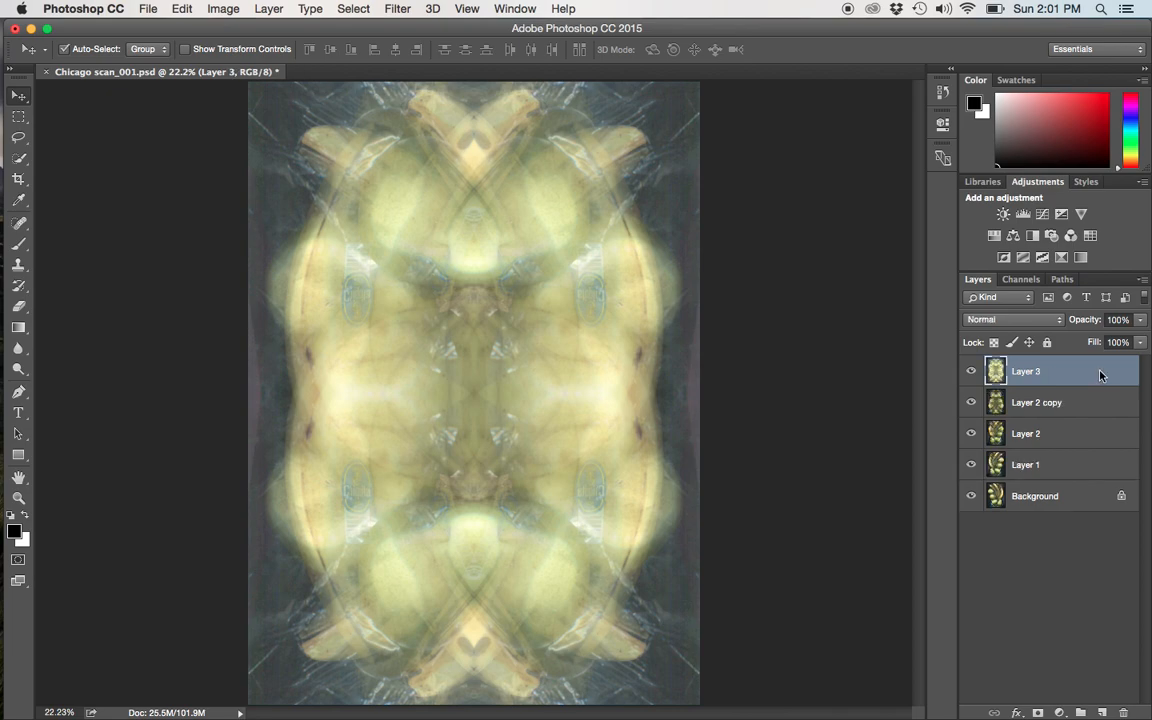
key("super+j")
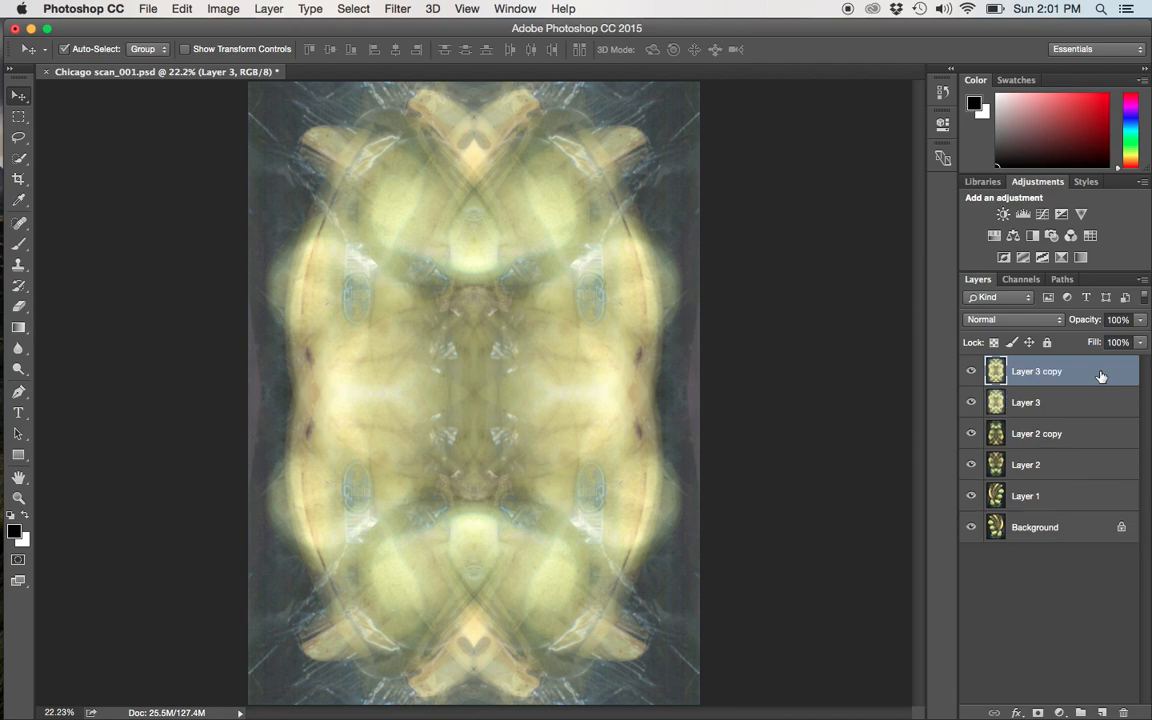
left_click(1052, 320)
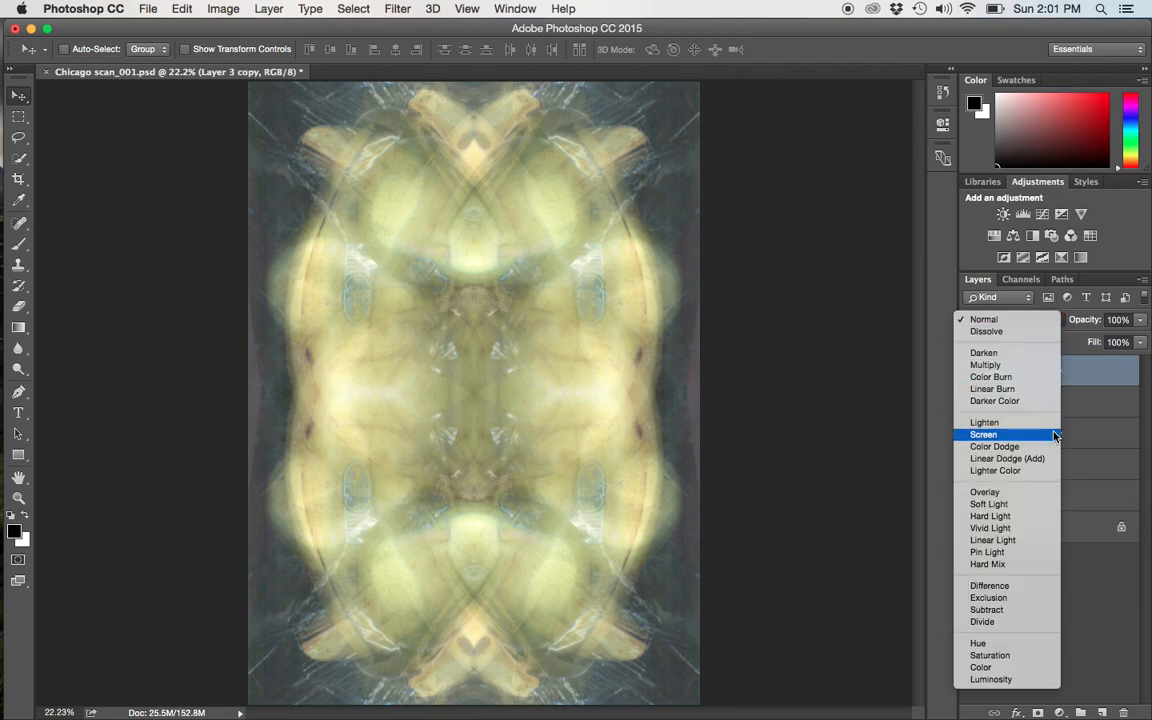
left_click(1045, 372)
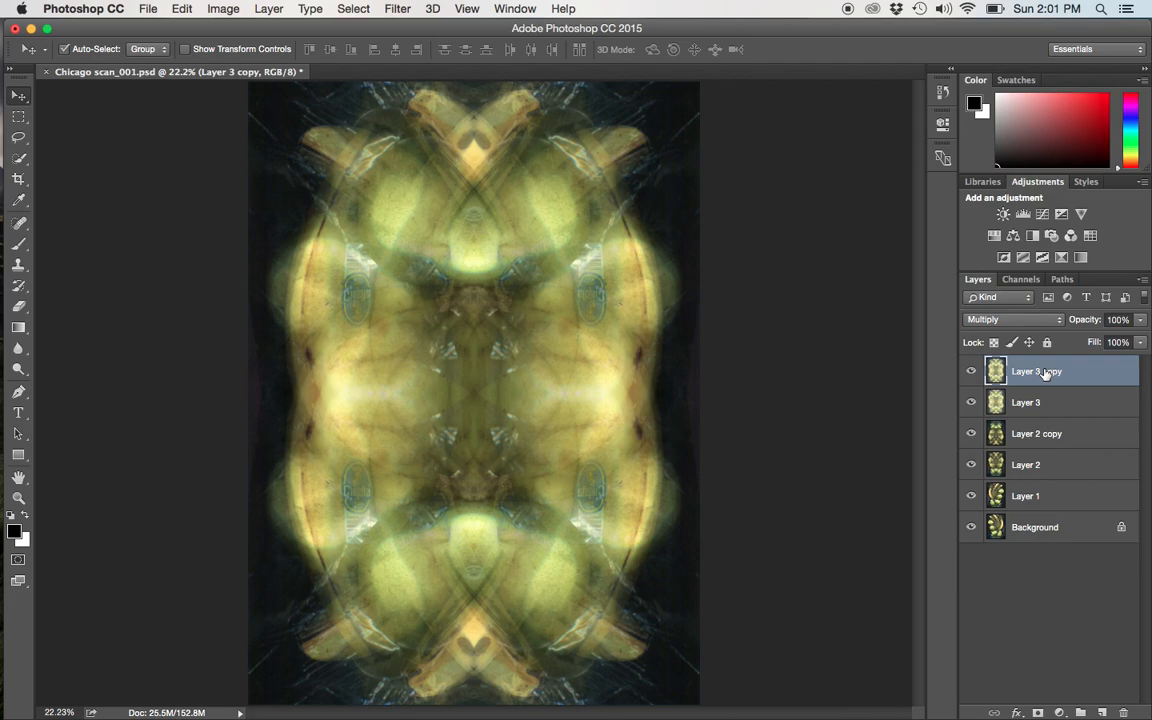
Stamp all visible layers into a new top layer, then rotate a duplicate of it 90° clockwise
key("super+alt+shift+e")
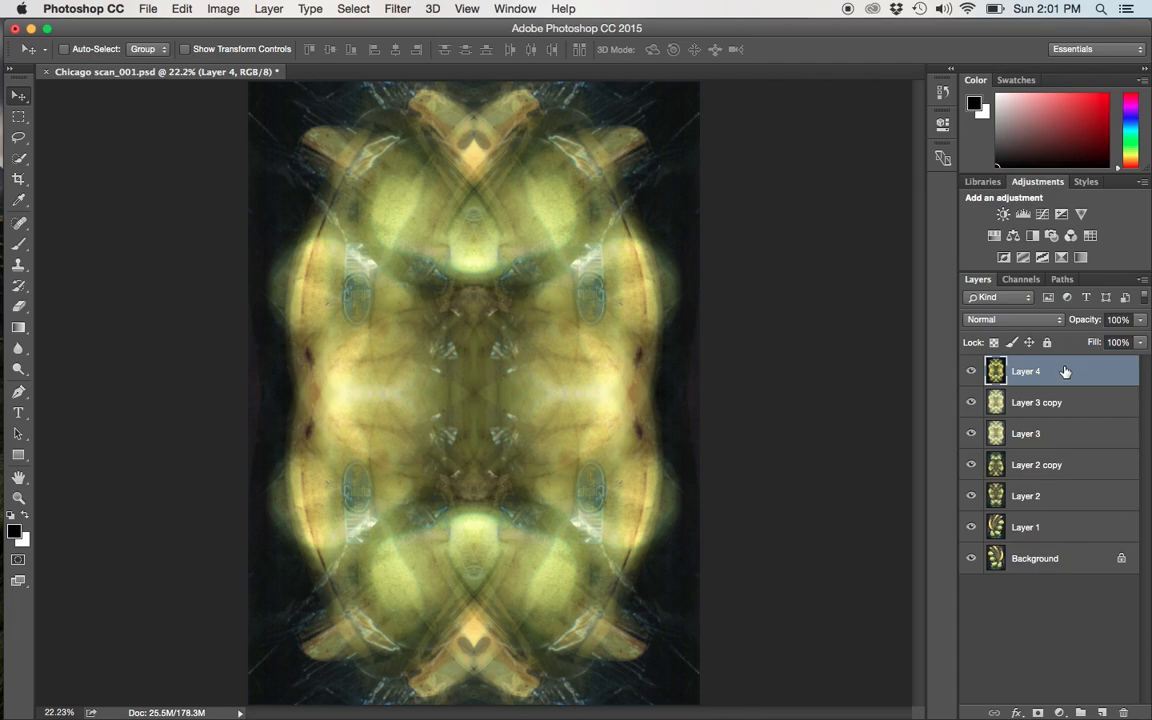
key("super+j")
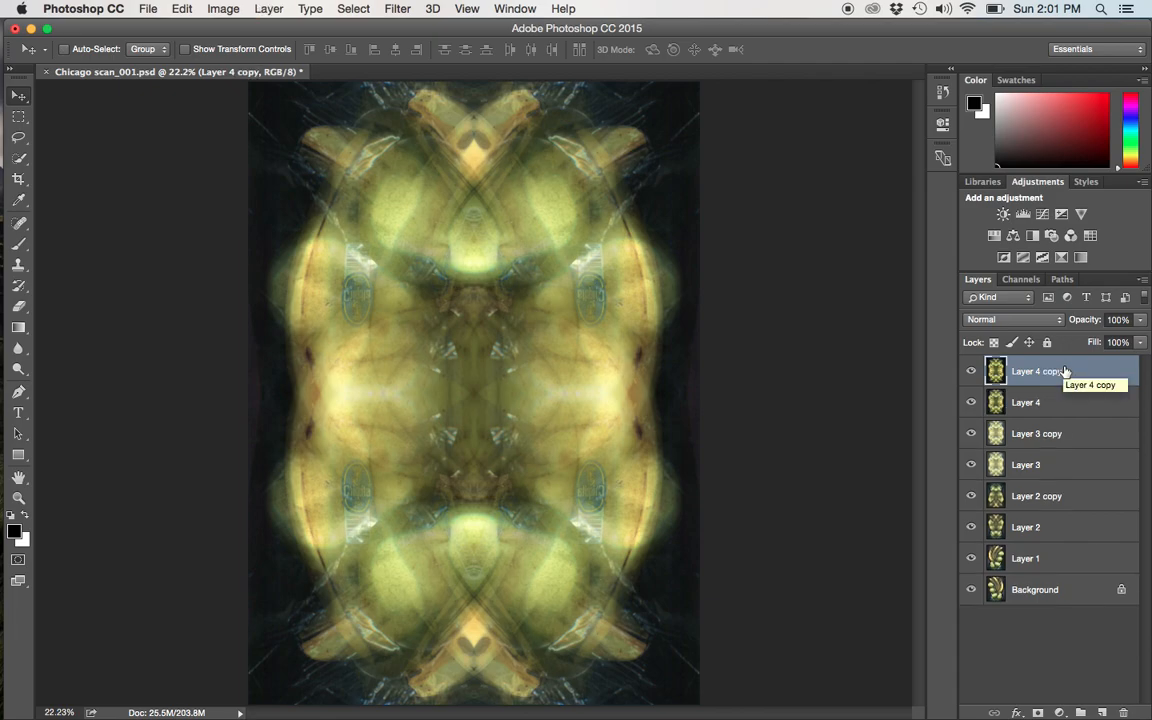
key("super+t")
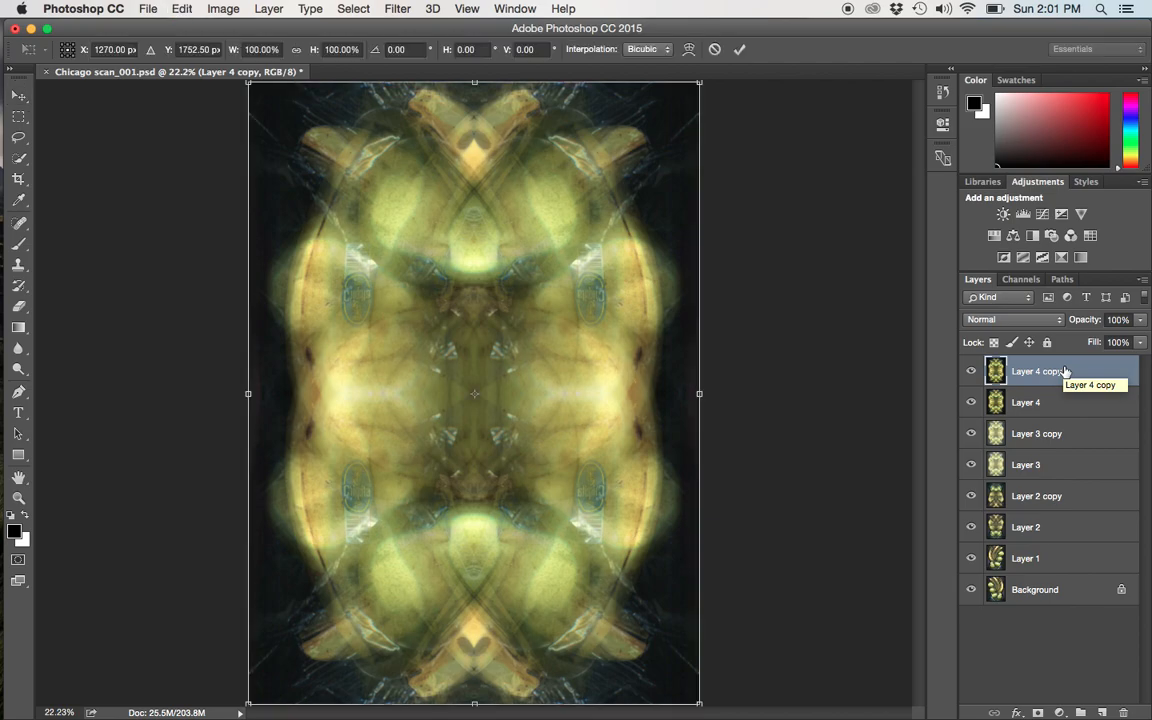
right_click(557, 322)
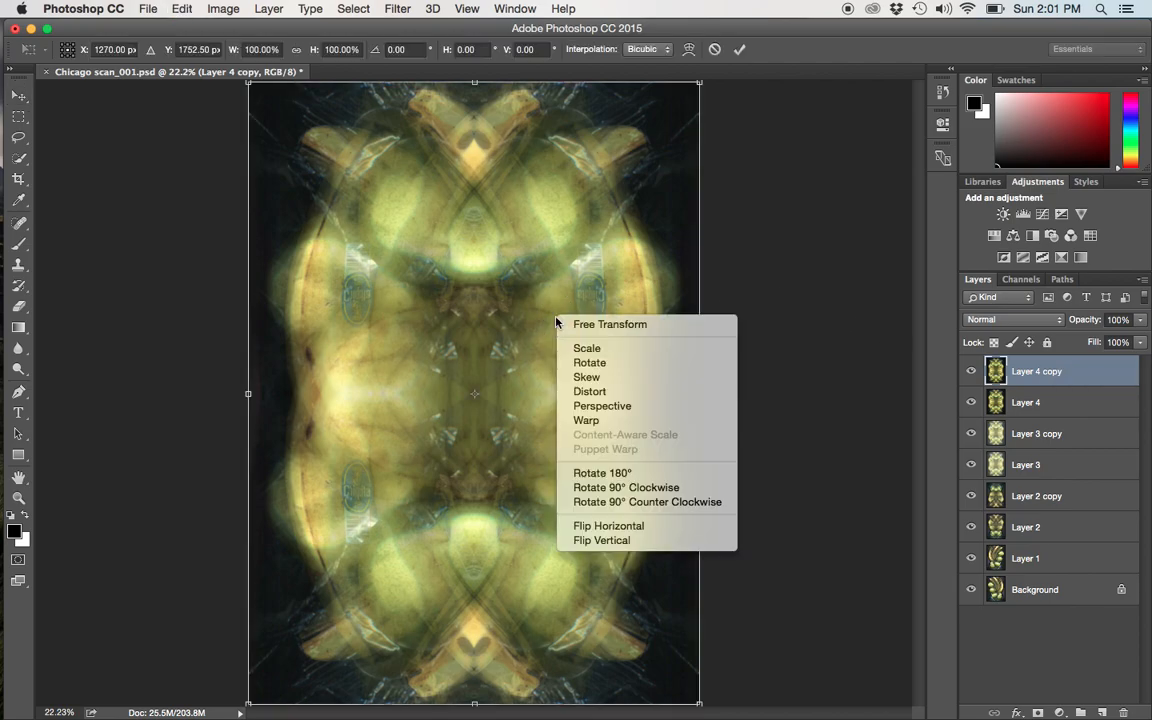
left_click(614, 489)
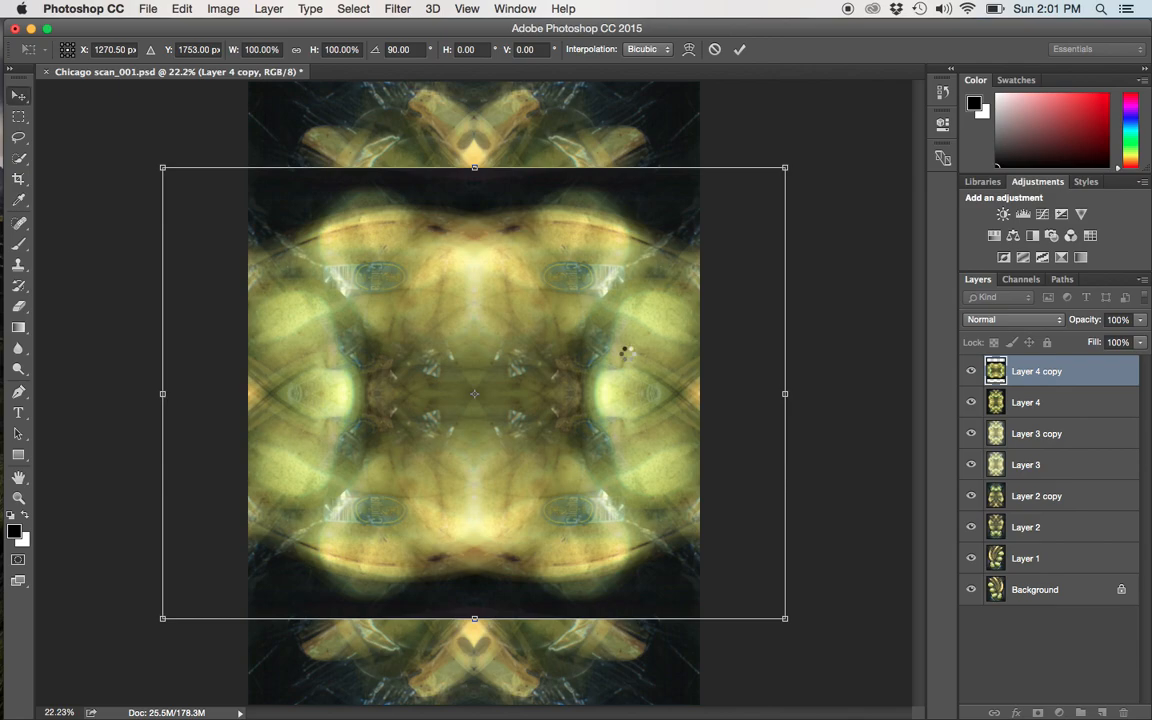
key("Return")
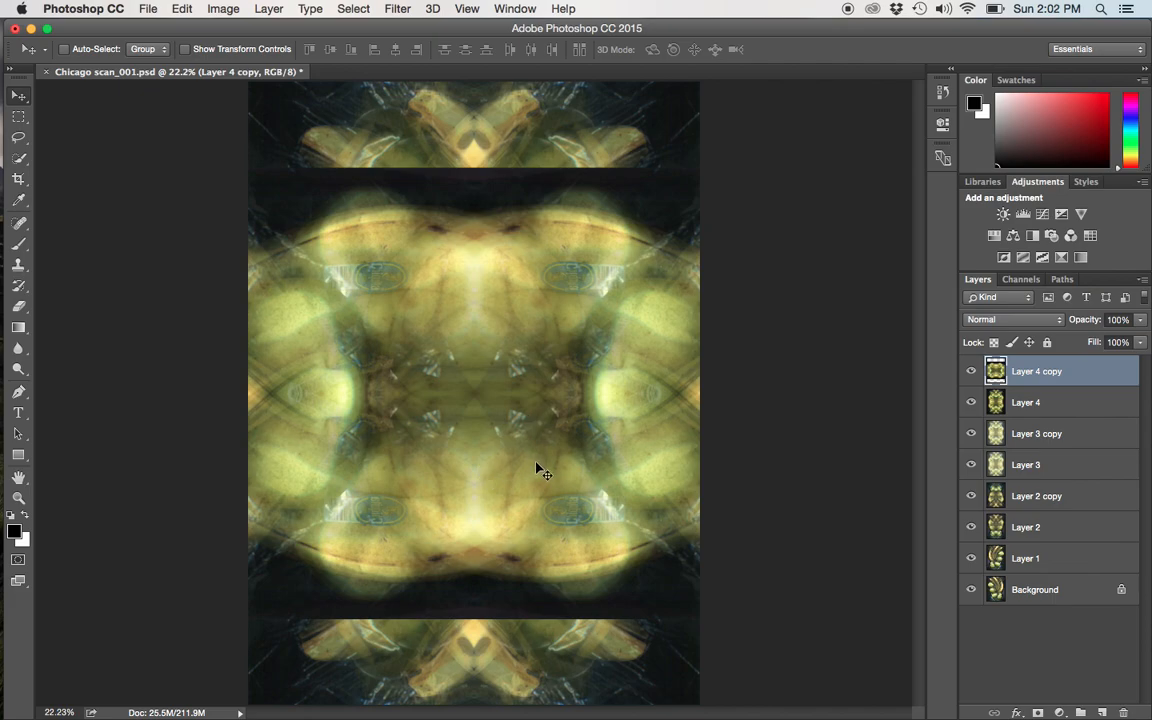
Scale Layer 4 copy proportionally from its centre to about 145% so it covers the whole canvas
key("super+t")
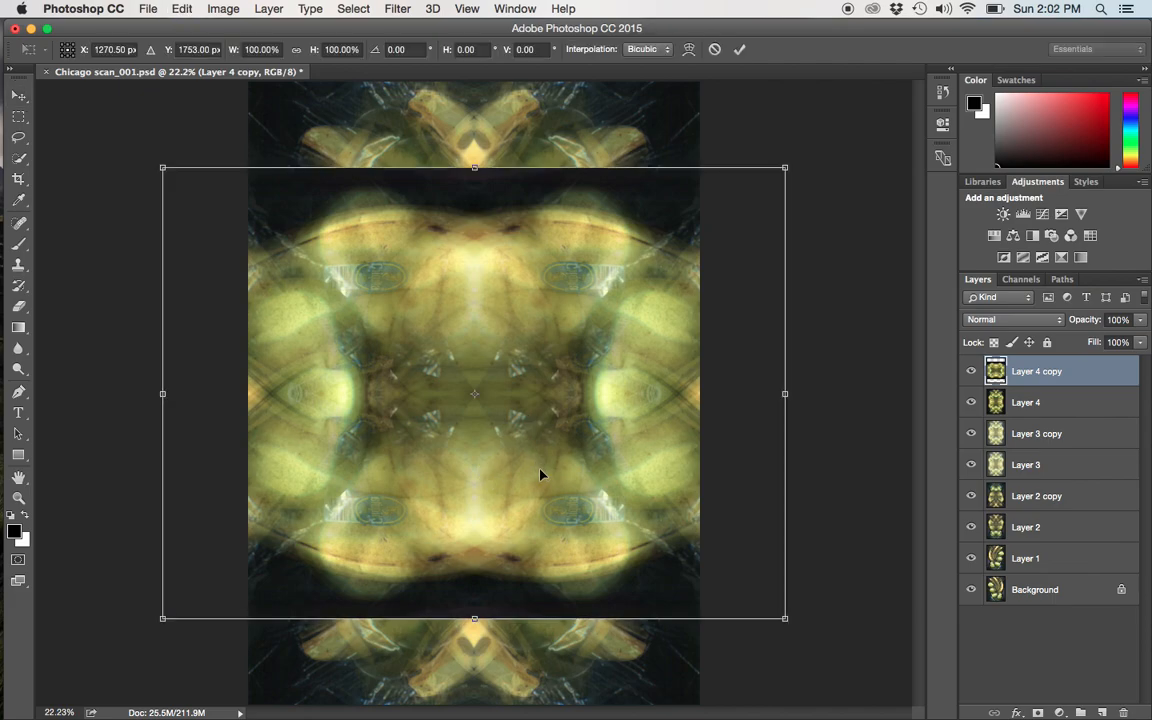
left_click(783, 620)
mouse_move(783, 620)
left_mouse_down()
mouse_move(797, 584)
mouse_move(735, 648)
mouse_move(743, 568)
mouse_move(759, 584)
mouse_move(740, 604)
mouse_move(764, 612)
left_mouse_up()
mouse_move(783, 615)
left_mouse_down()
mouse_move(818, 632)
mouse_move(707, 540)
mouse_move(808, 612)
mouse_move(784, 650)
mouse_move(725, 543)
mouse_move(761, 598)
mouse_move(743, 581)
mouse_move(816, 643)
mouse_move(712, 576)
mouse_move(776, 638)
left_mouse_up()
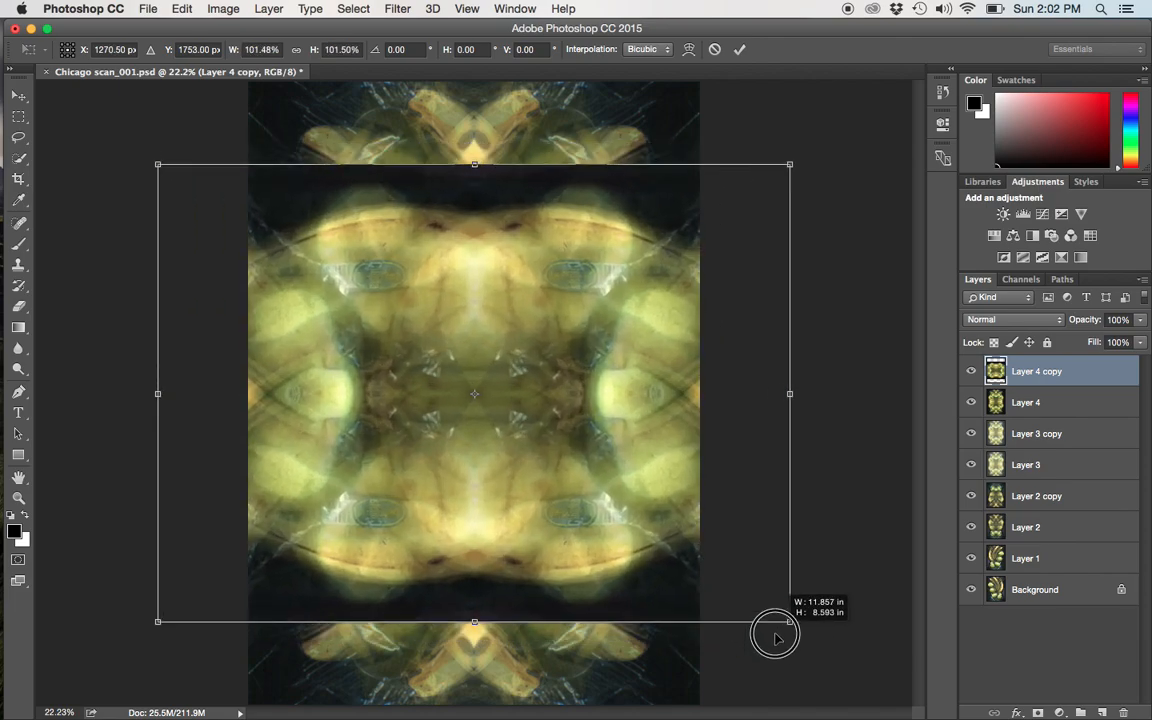
left_click_drag(776, 638, 777, 638)
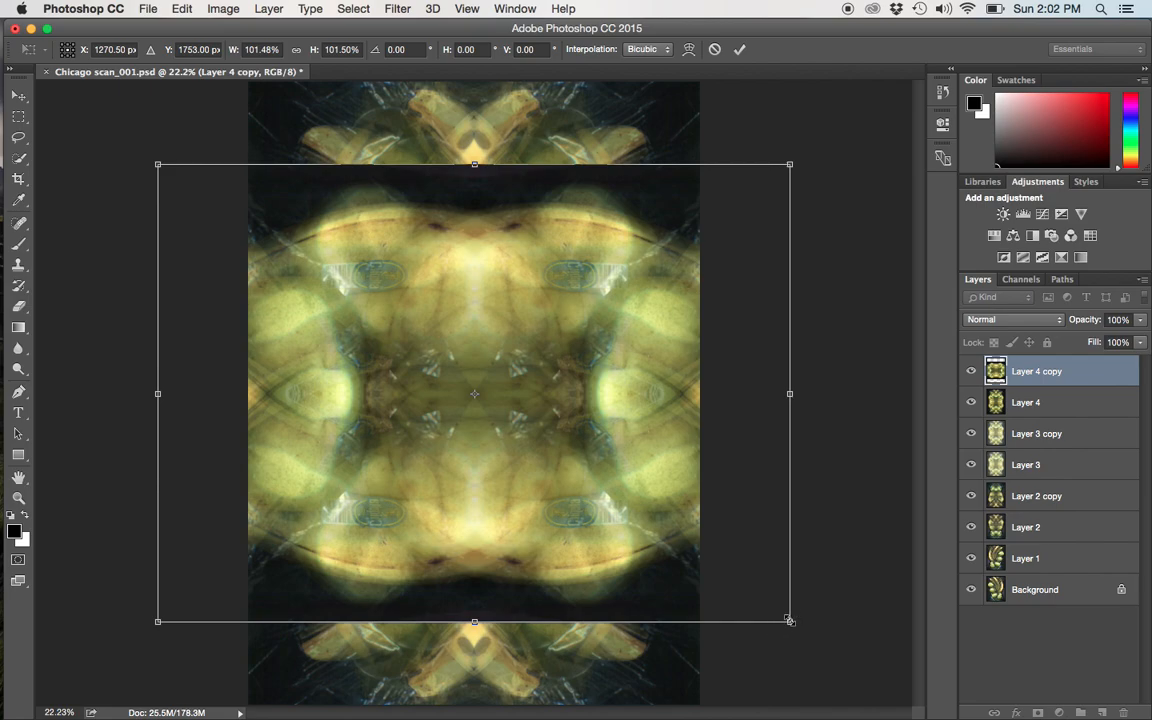
left_click_drag(789, 620, 926, 712)
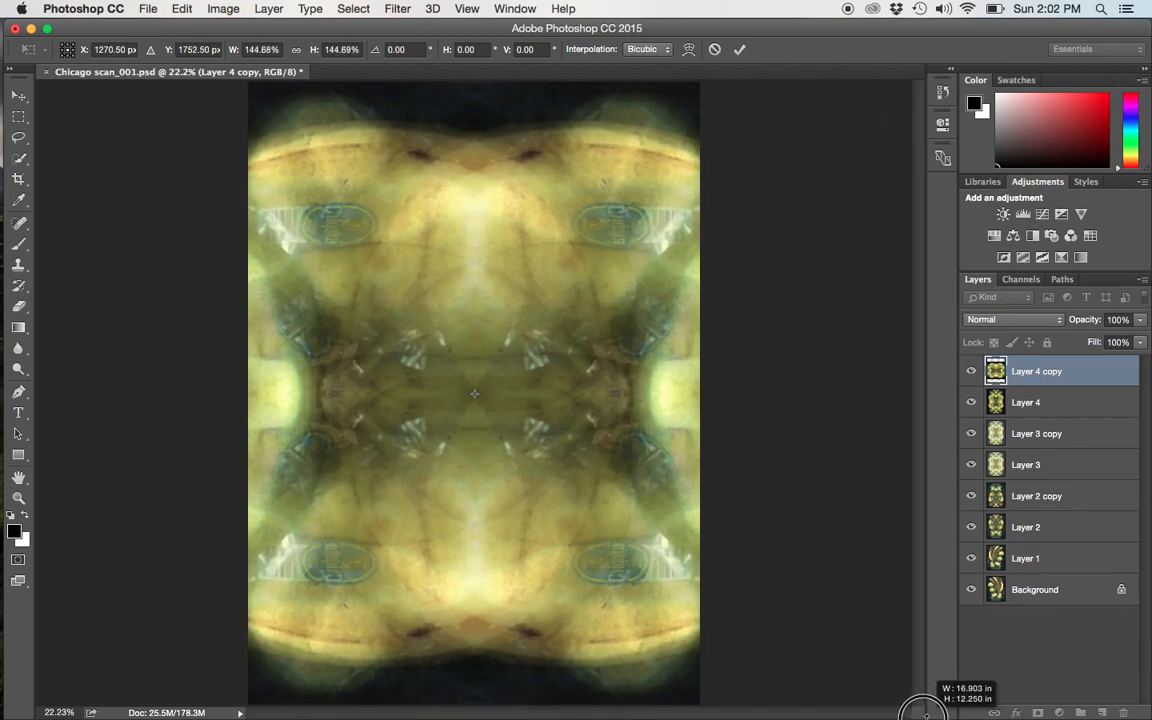
left_click_drag(926, 712, 920, 715)
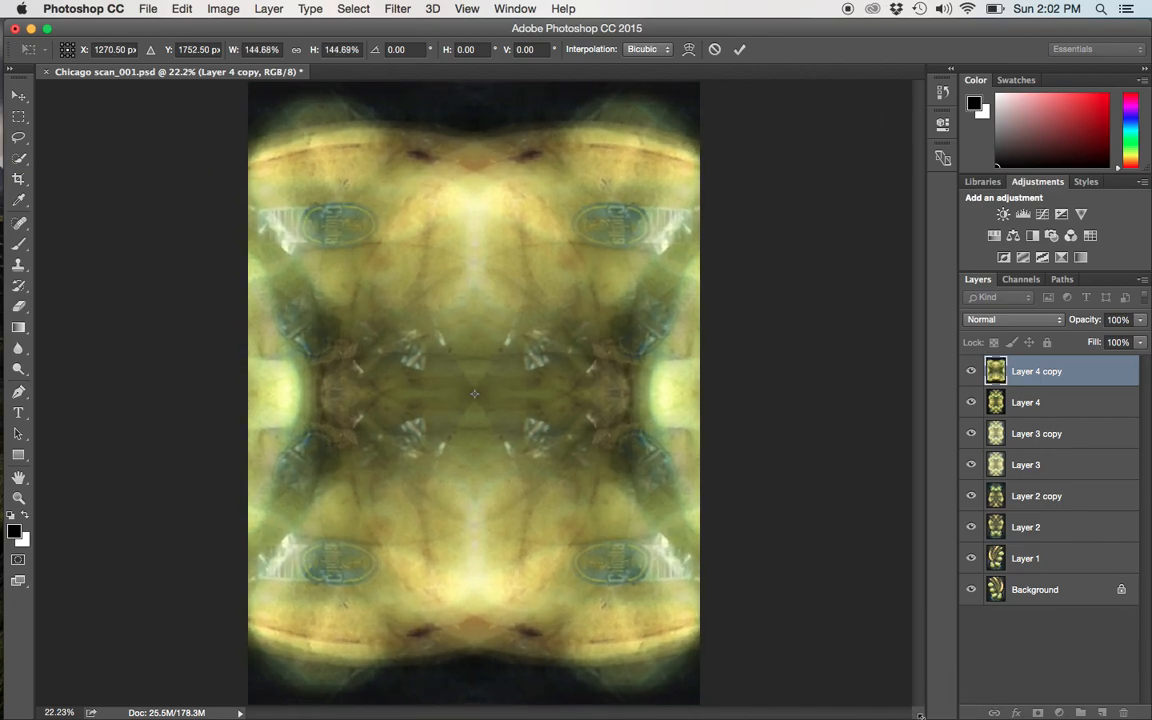
key("Return")
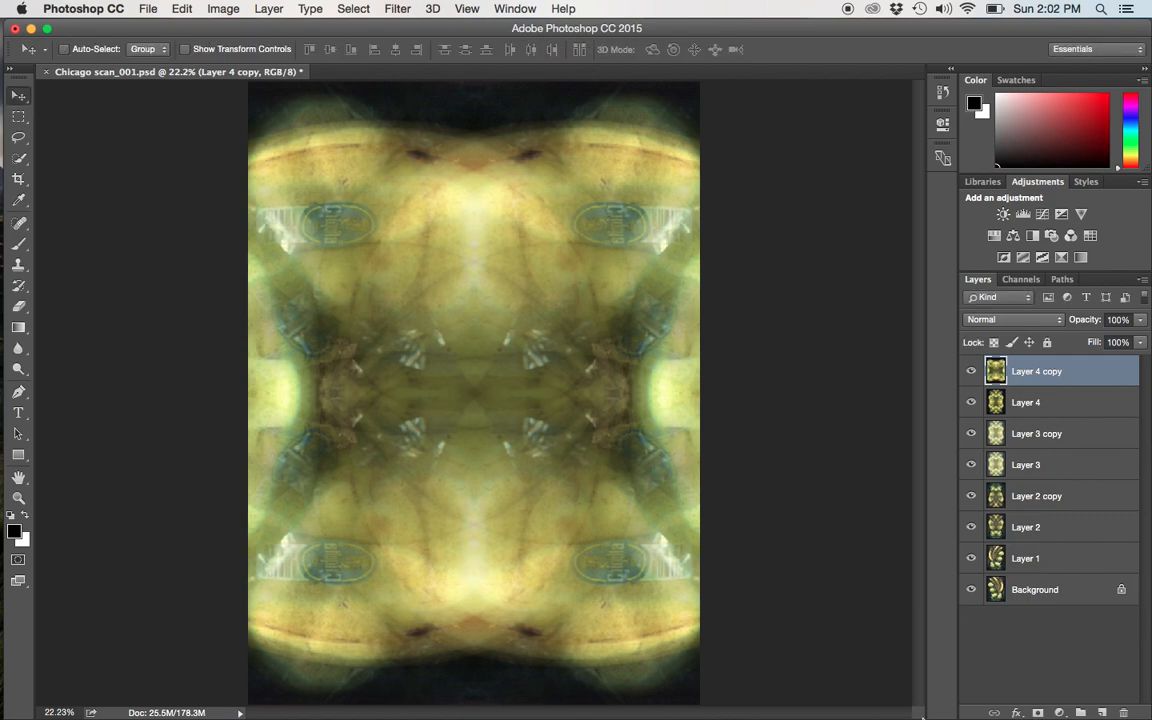
Set the blend mode of Layer 4 copy to Difference
key("super+minus")
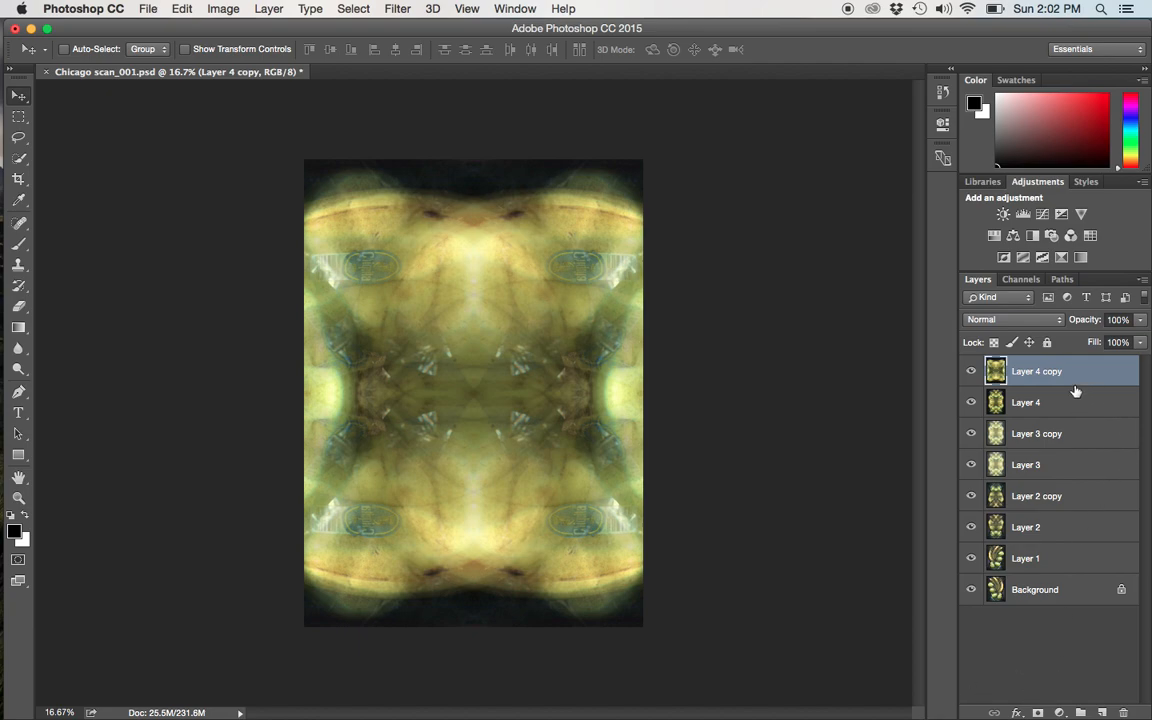
left_click(1058, 320)
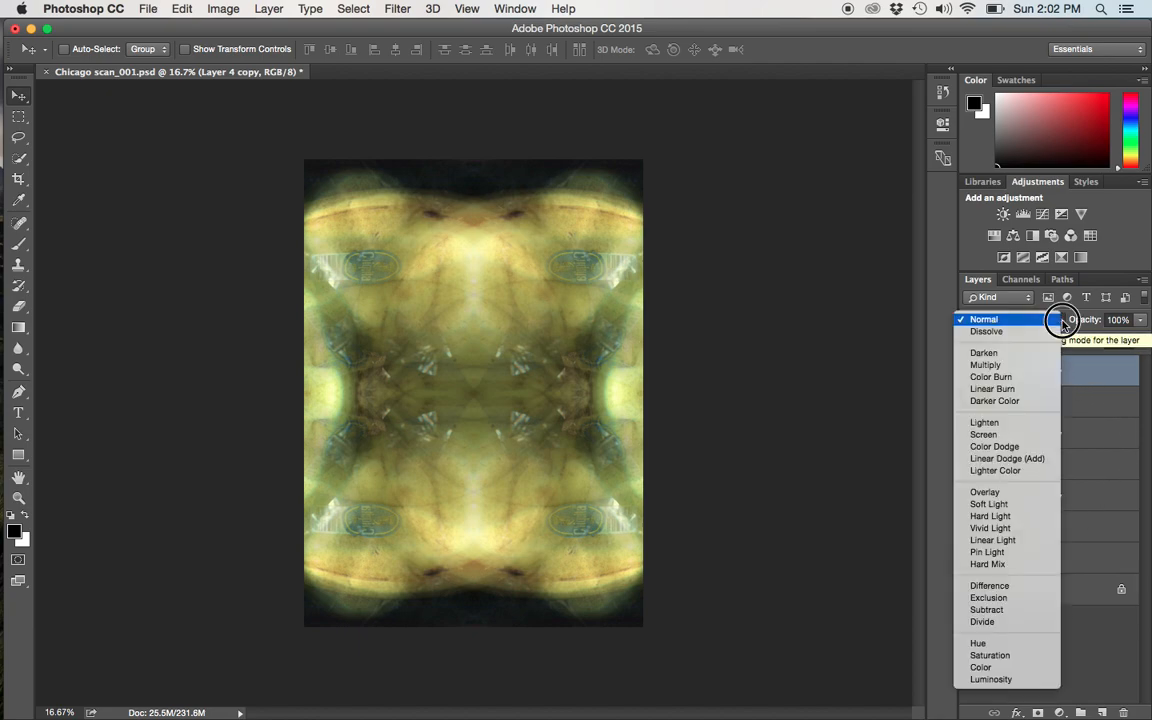
left_click(1015, 586)
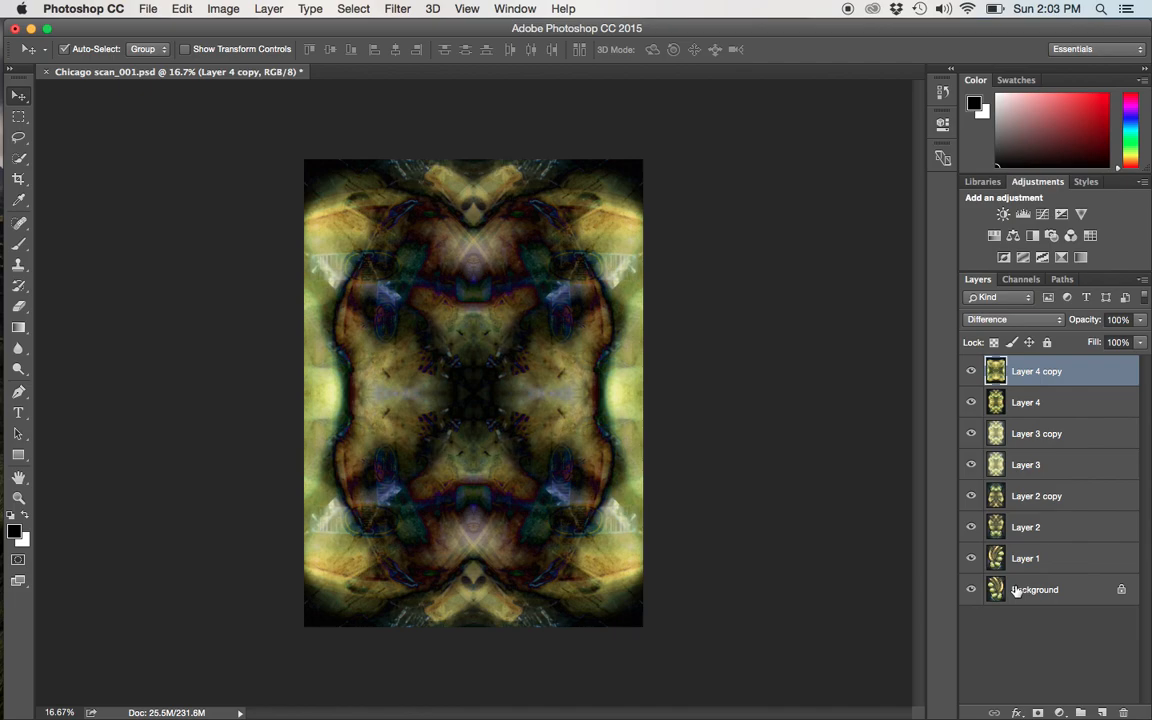
Stamp the Difference-blended result into a new top layer and duplicate that layer
key("super+alt+shift+e")
key("super+j")
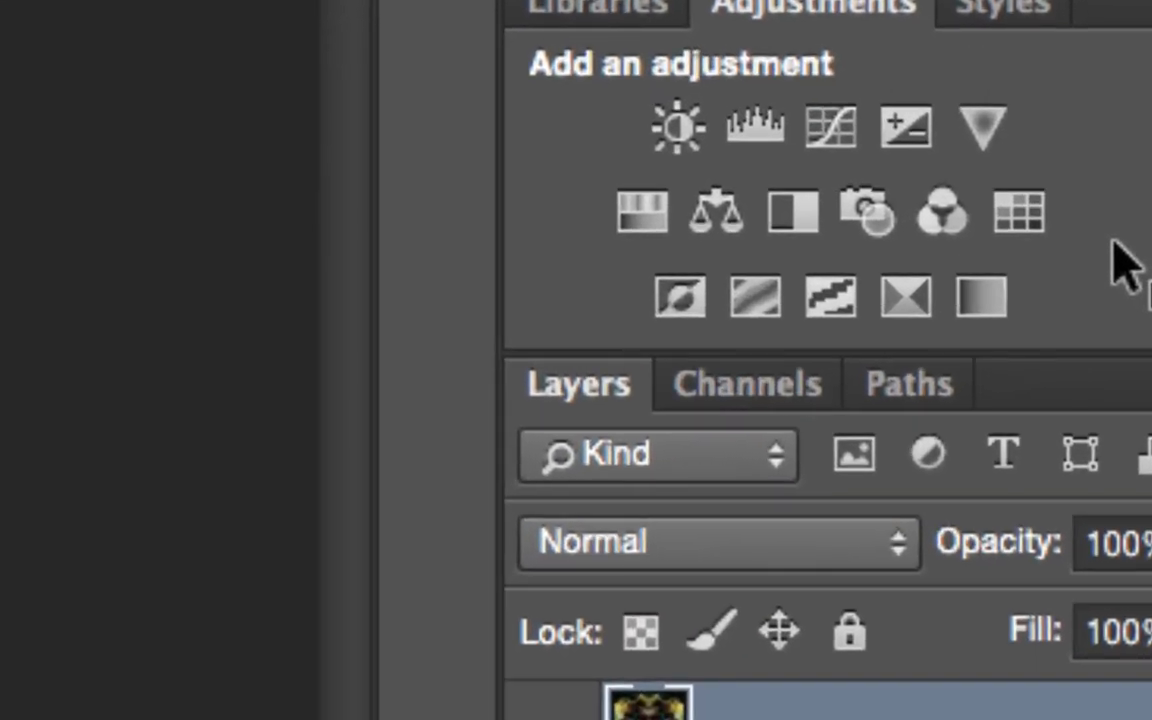
Add a Hue/Saturation adjustment layer above Layer 5 copy and set its Hue to -34
left_click(636, 214)
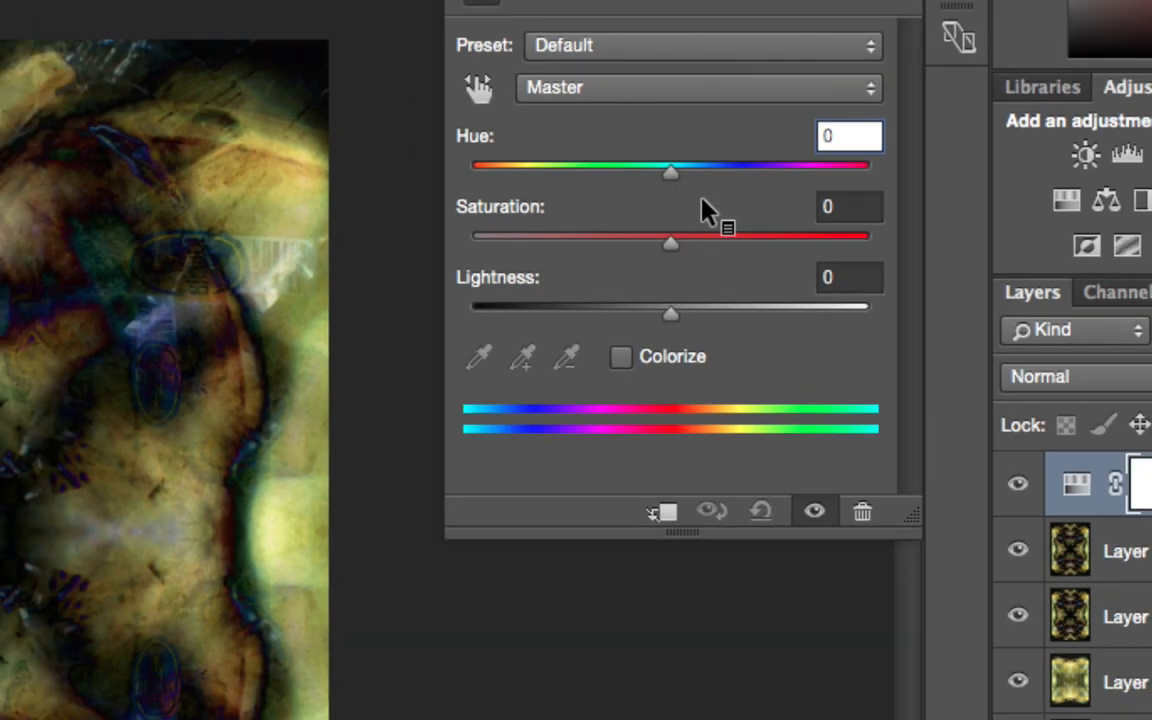
left_click_drag(671, 166, 739, 172)
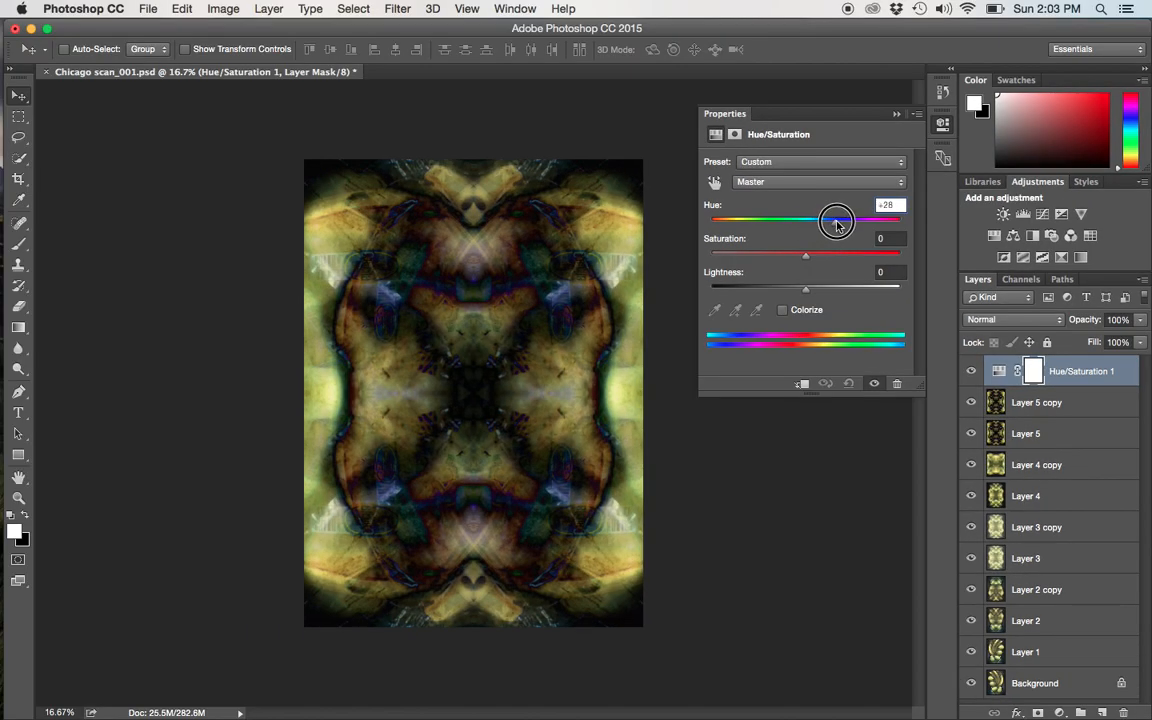
left_click_drag(837, 224, 887, 227)
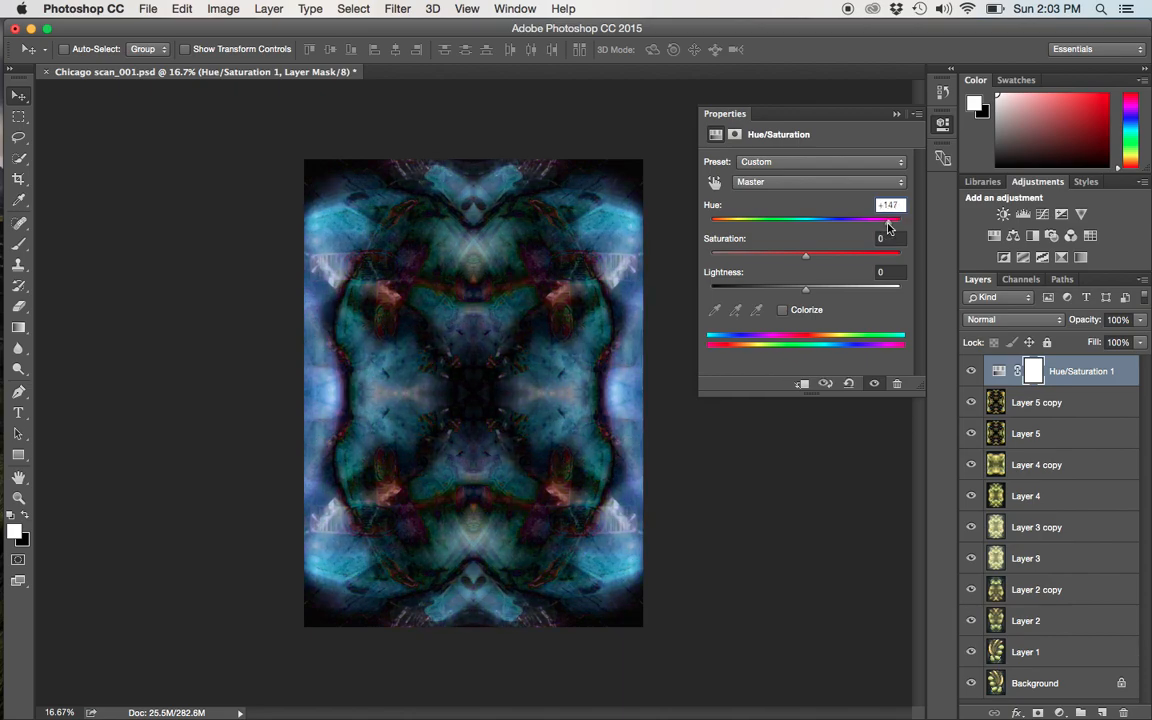
left_click_drag(887, 227, 774, 230)
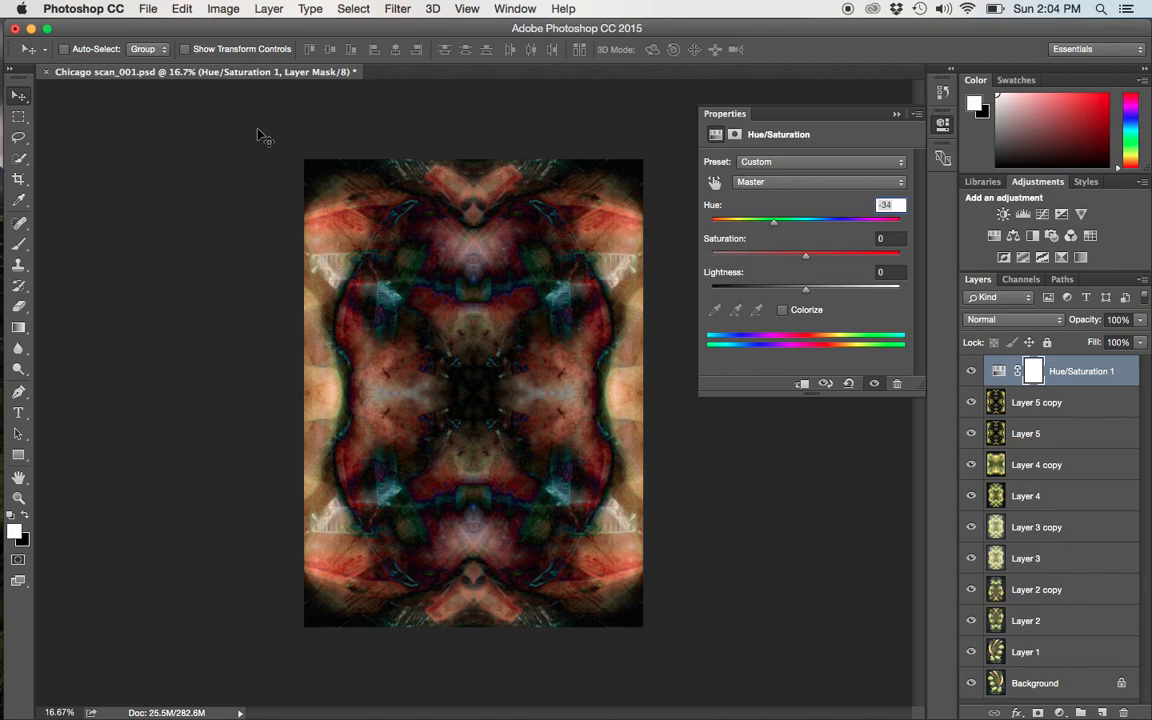
Save a copy of the composition to the Desktop as demo2 in JPEG format
left_click(141, 10)
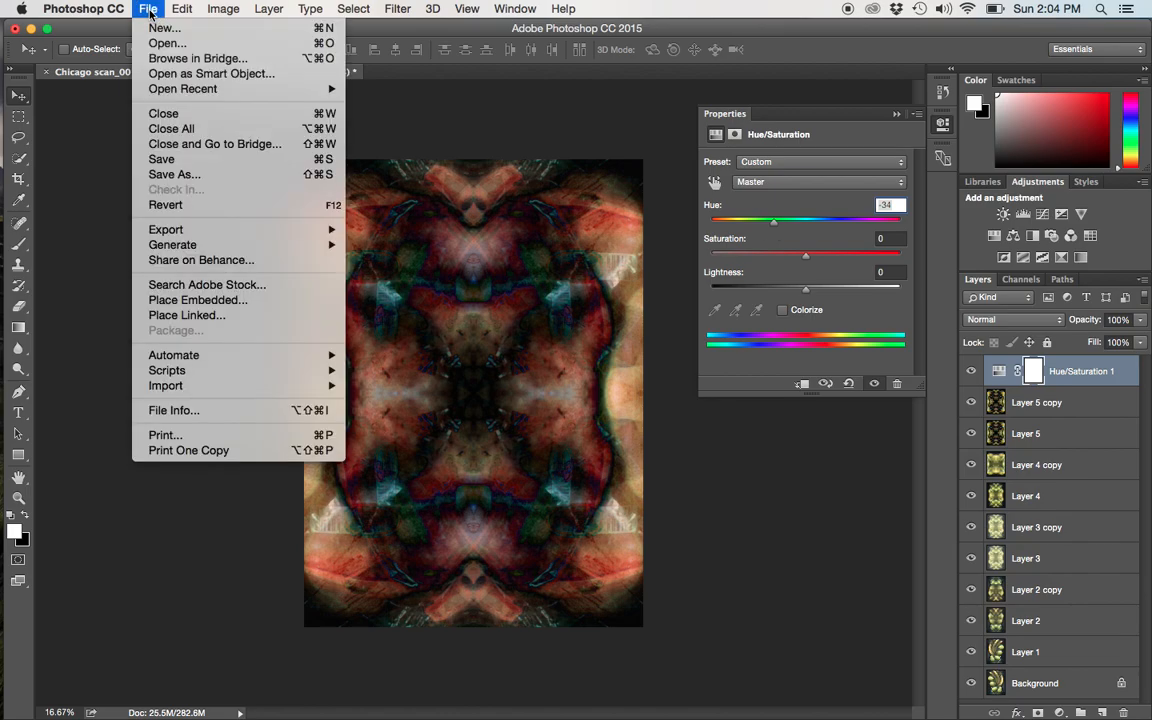
left_click(205, 175)
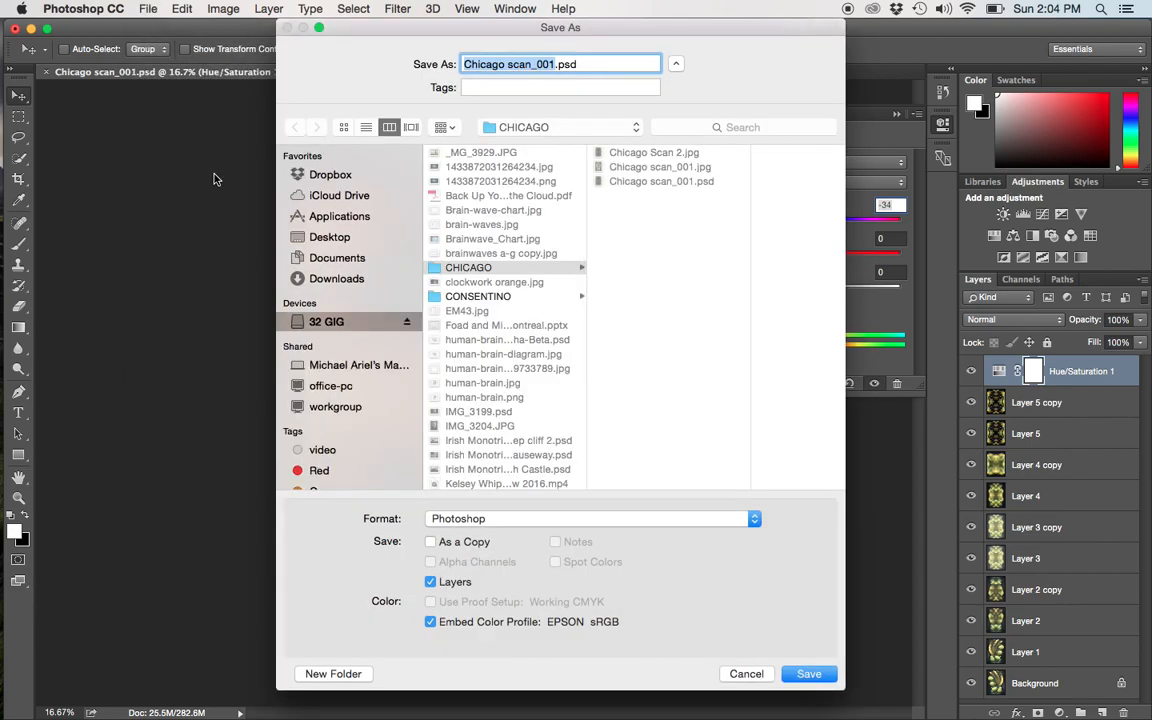
type("demo")
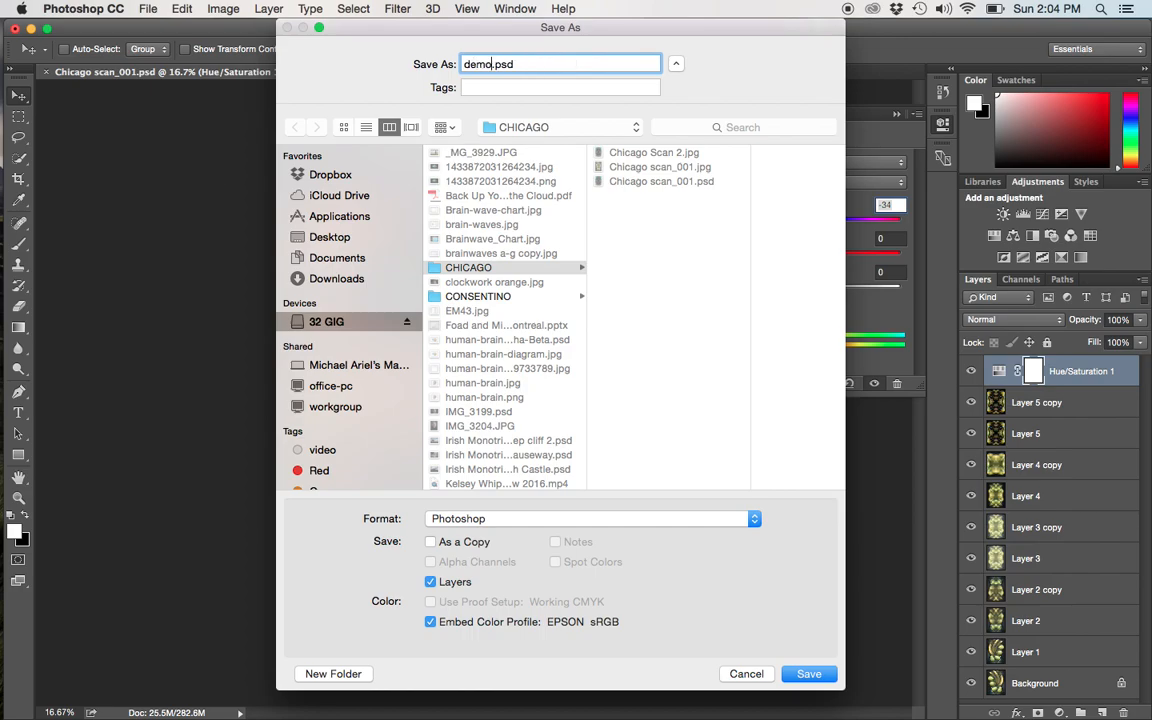
type("2")
left_click(341, 245)
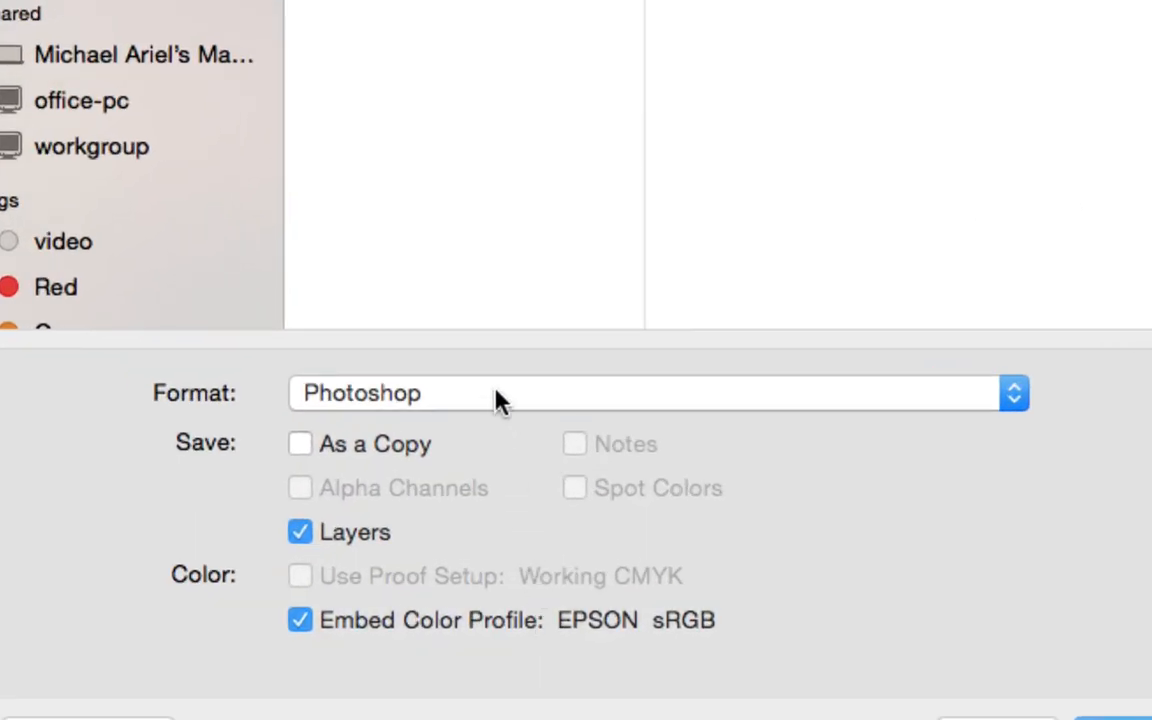
left_click(500, 400)
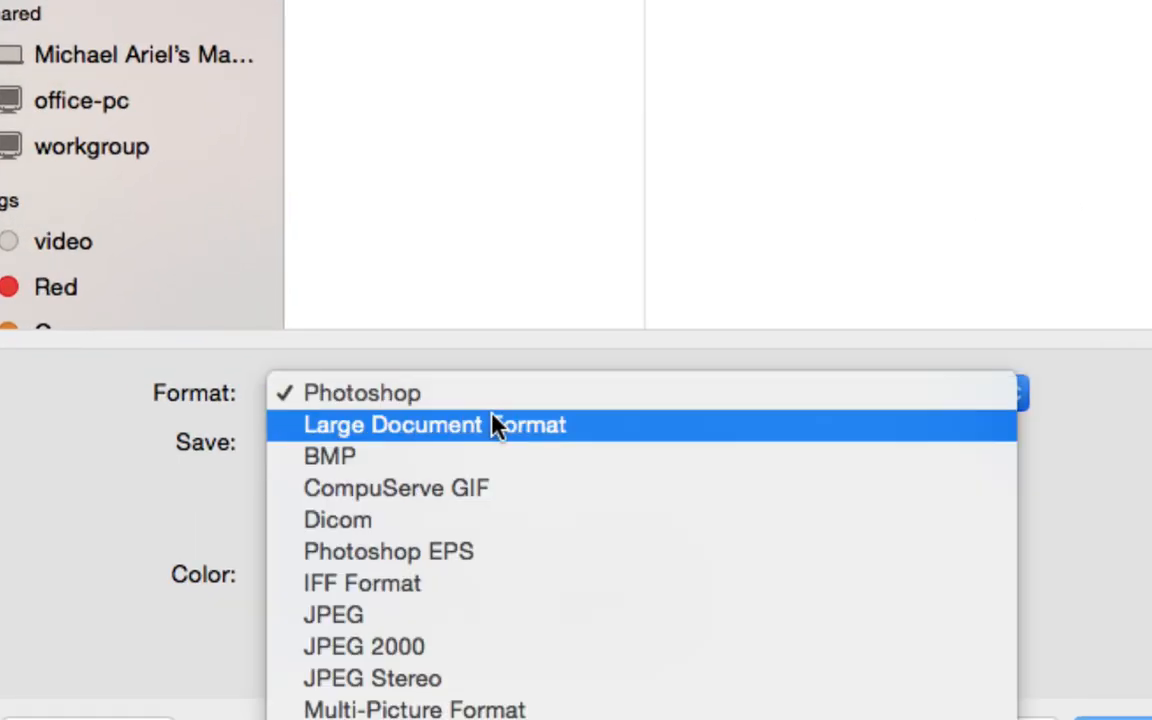
left_click(484, 622)
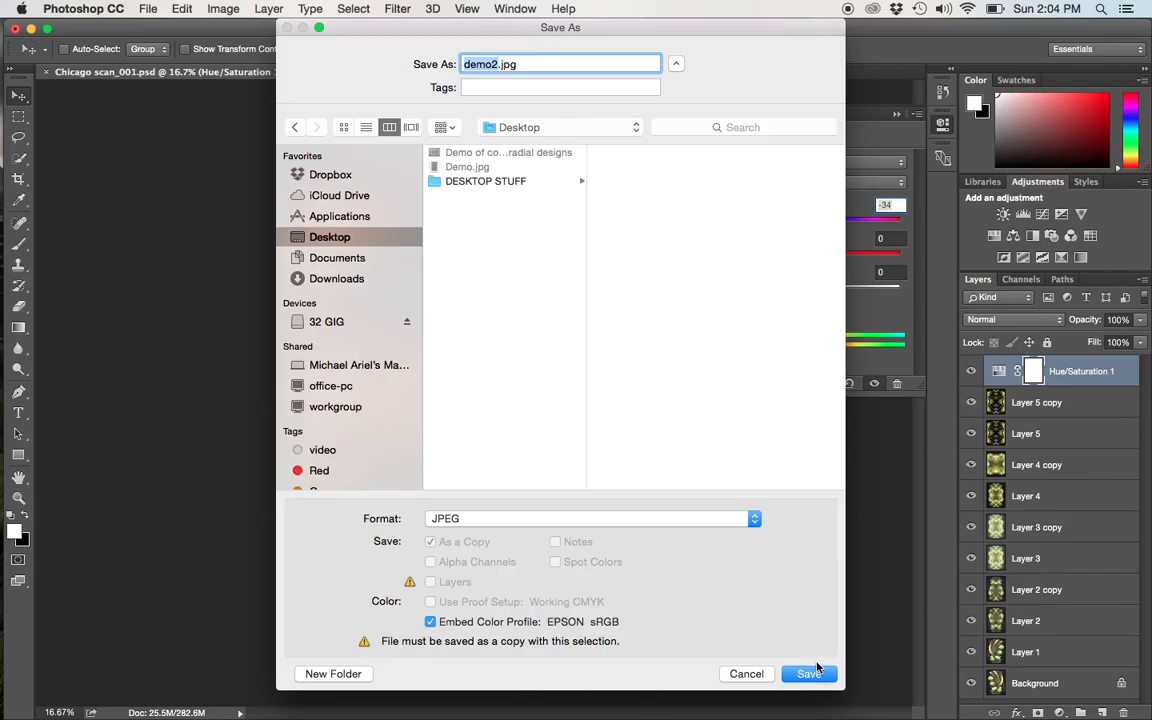
left_click(812, 676)
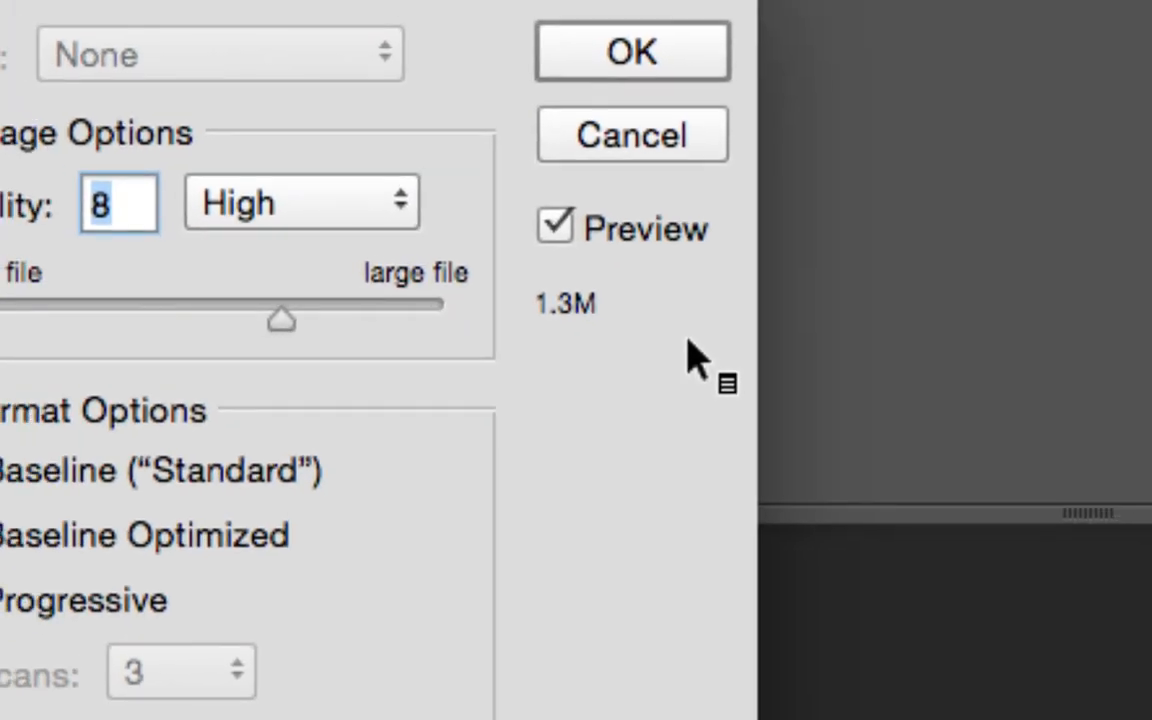
Try Maximum JPEG quality 12, then export the copy at High quality 8 with Preview on
left_click(560, 228)
left_click(560, 228)
left_click_drag(282, 320, 466, 318)
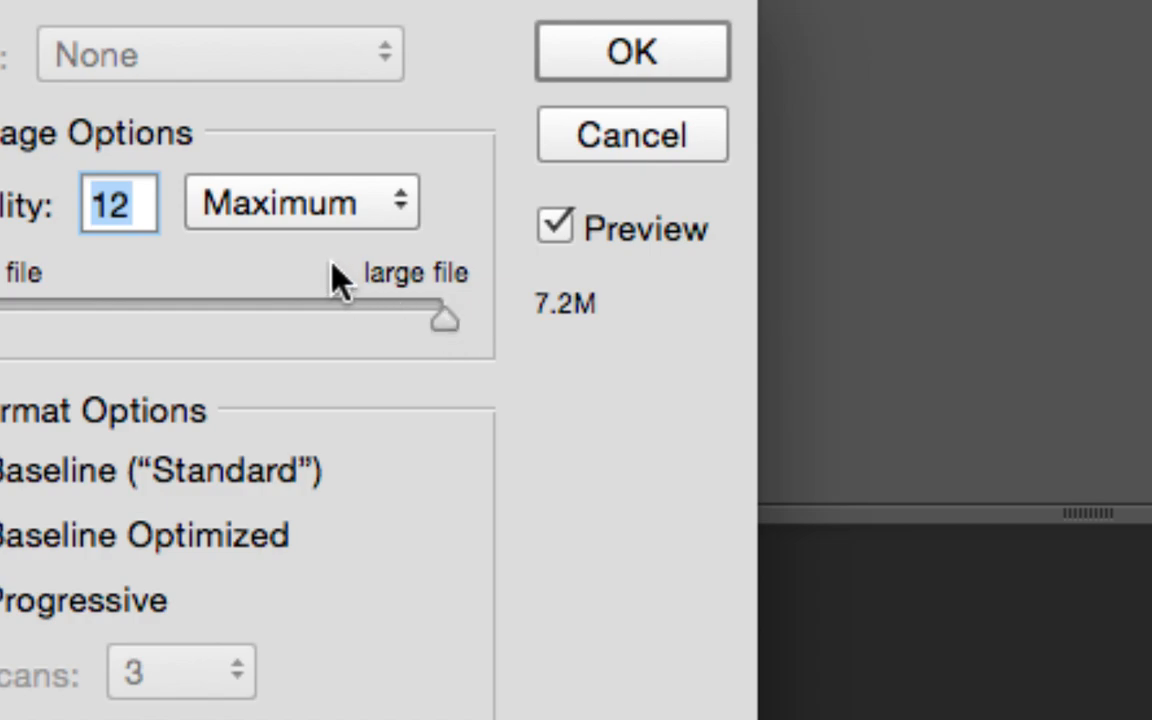
left_click(266, 205)
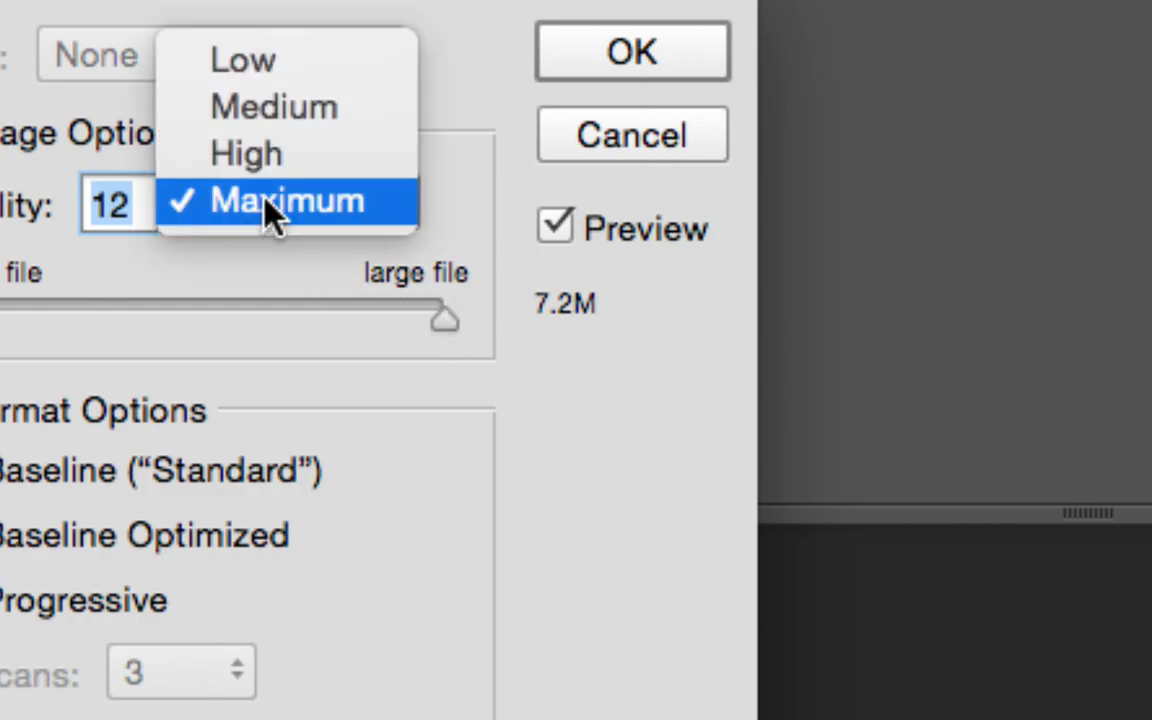
left_click(268, 158)
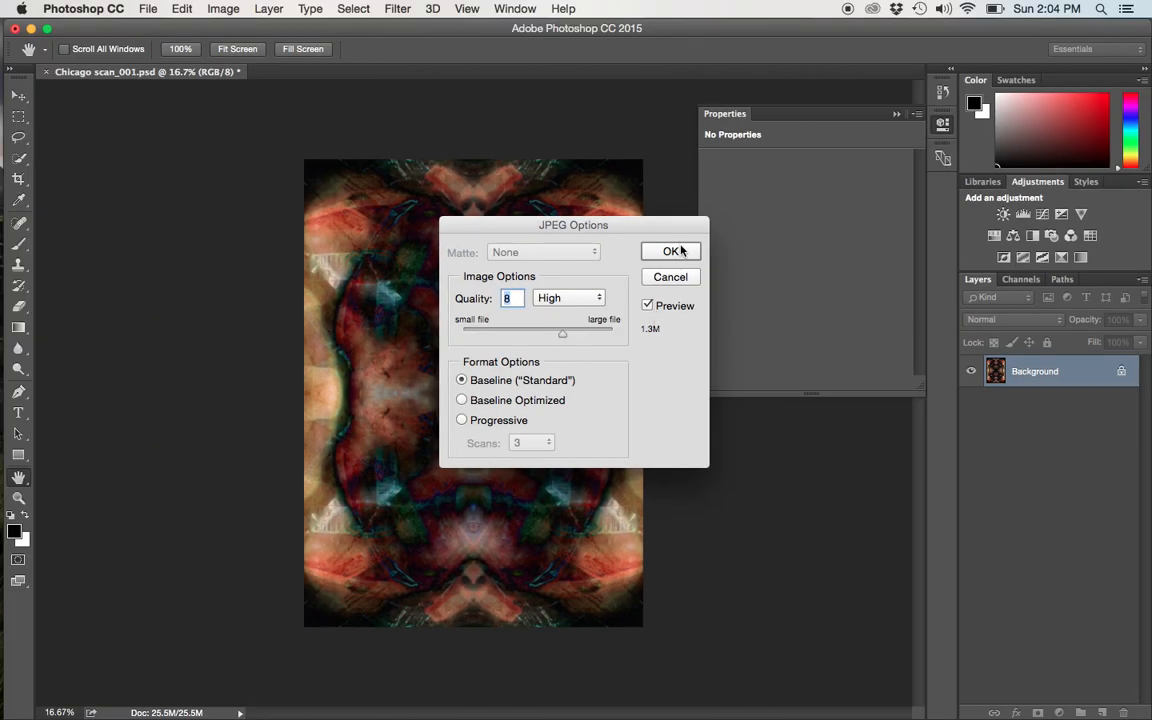
left_click(672, 251)
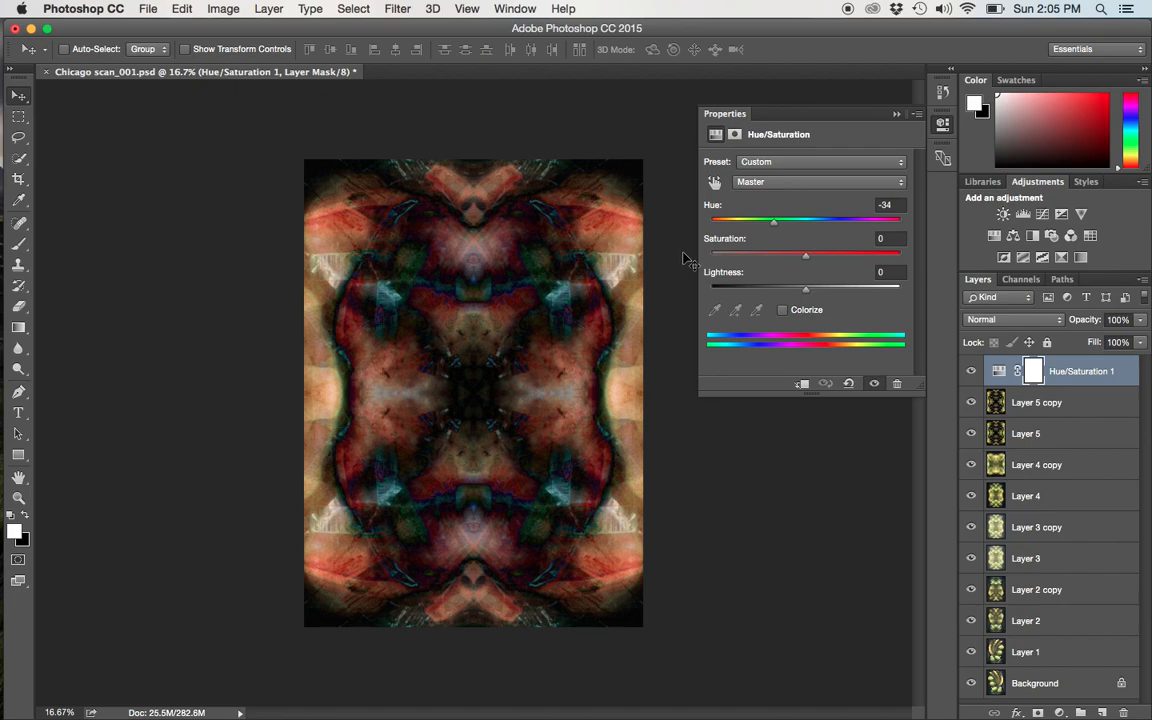
left_click(148, 9)
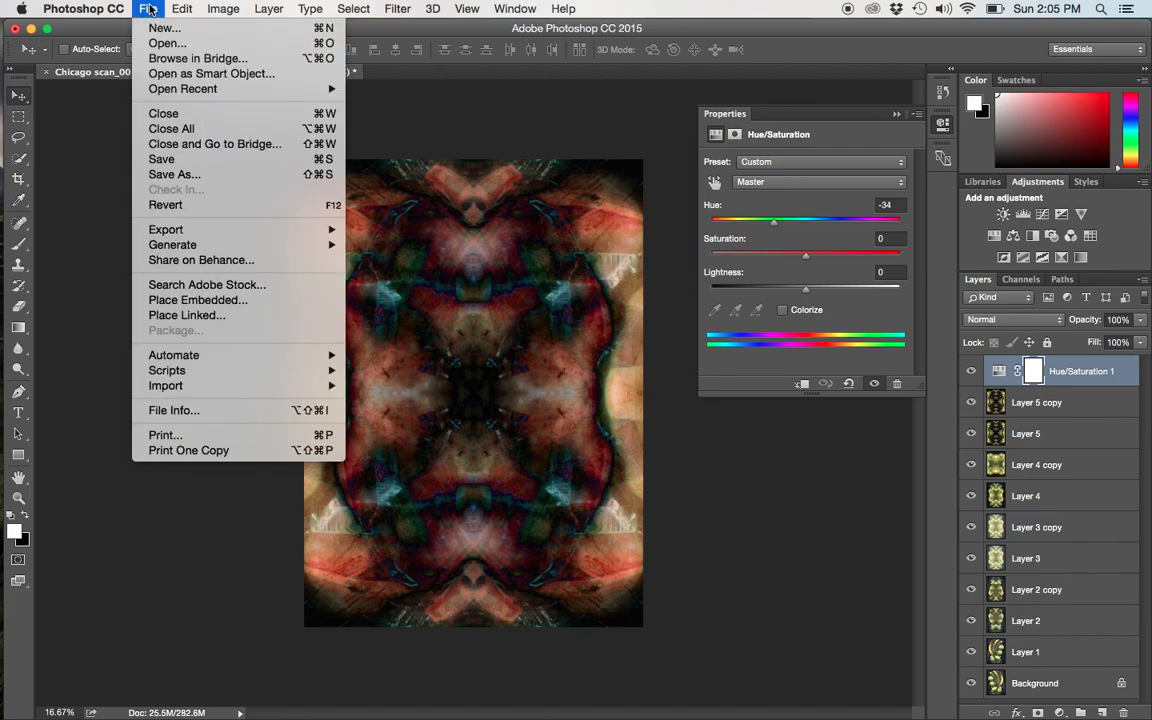
left_click(211, 176)
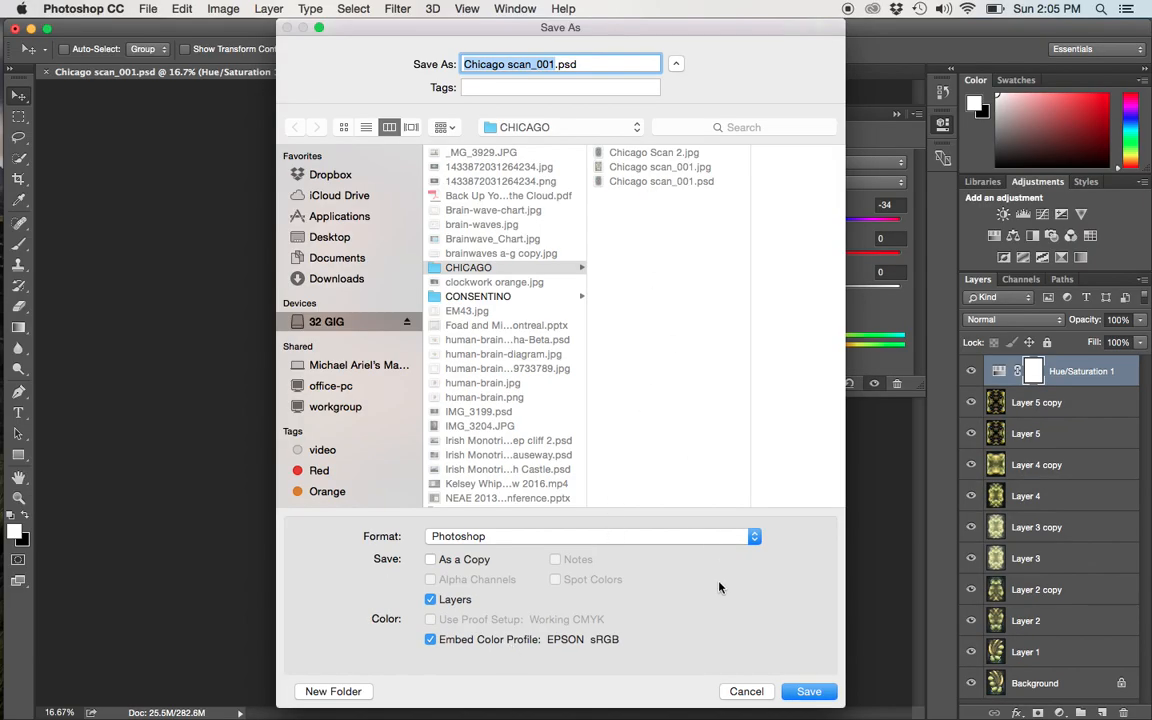
left_click(755, 690)
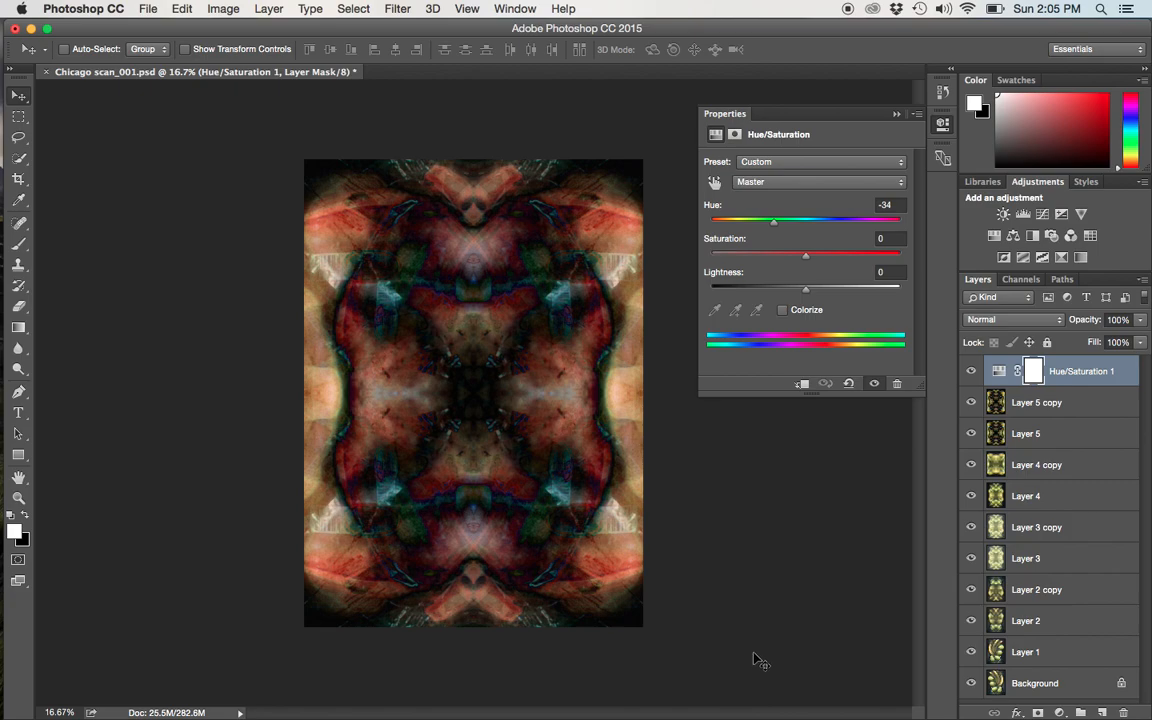